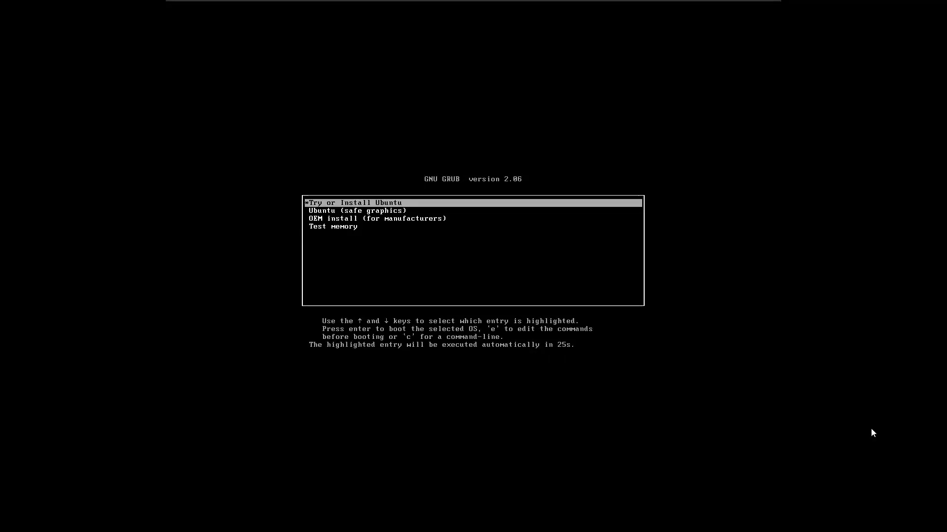
- Boot 'Try or Install Ubuntu' from GRUB into the live desktop, then open a terminal
{"action": "key", "text": "Return"}
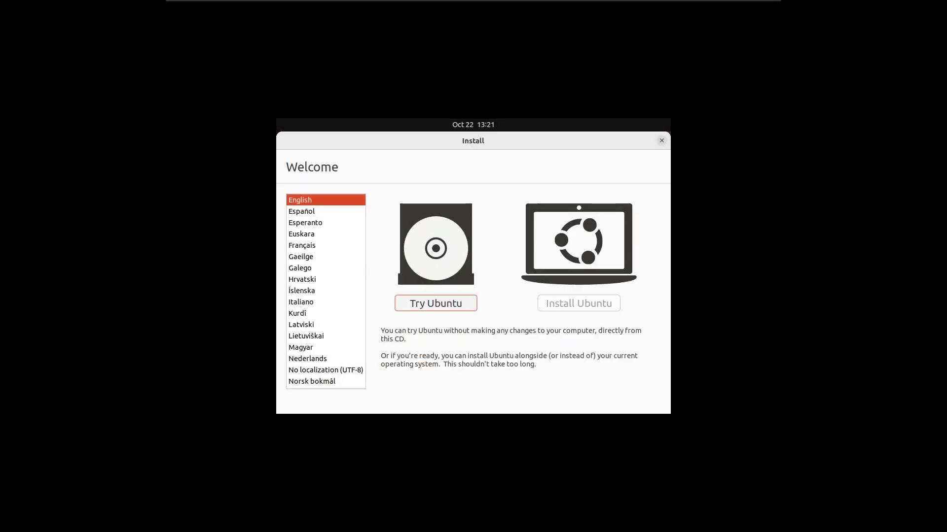
{"action": "key", "text": "ctrl+alt+t"}
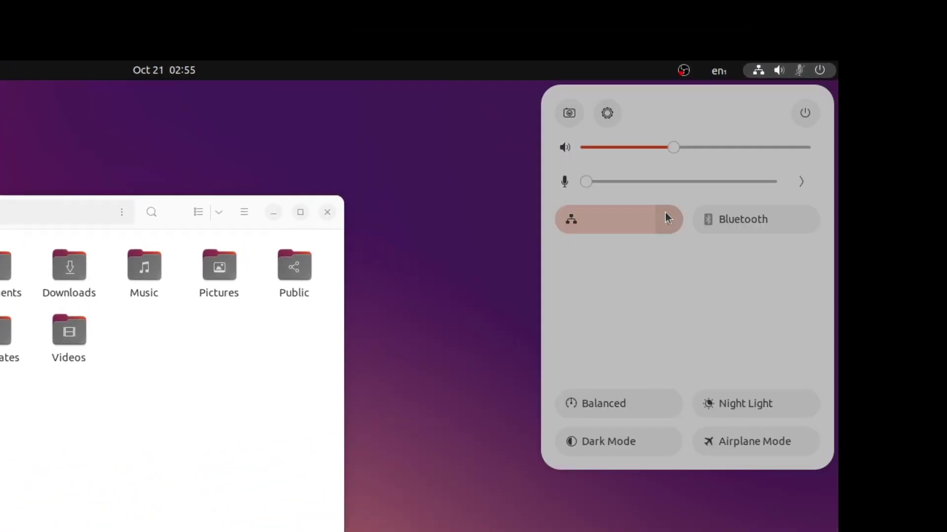
{"action": "left_click", "coordinate": [834, 107]}
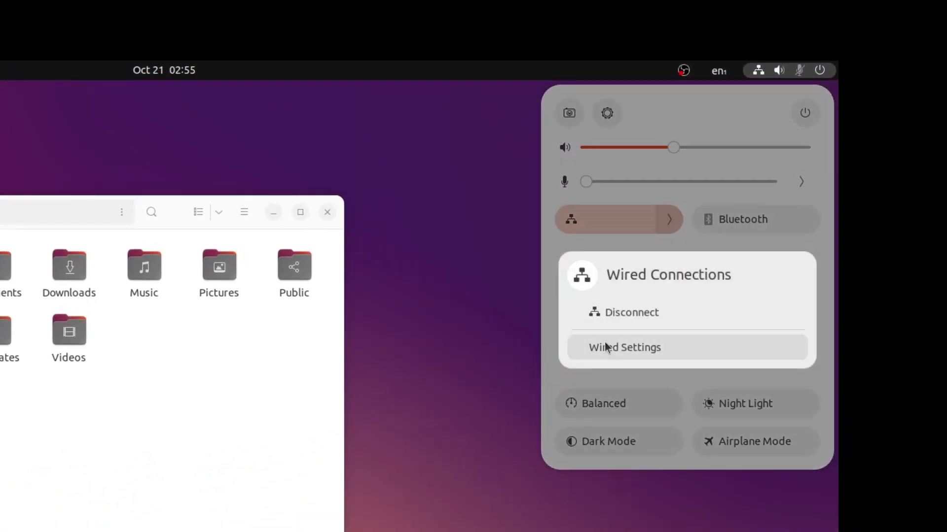
{"action": "left_click", "coordinate": [836, 112]}
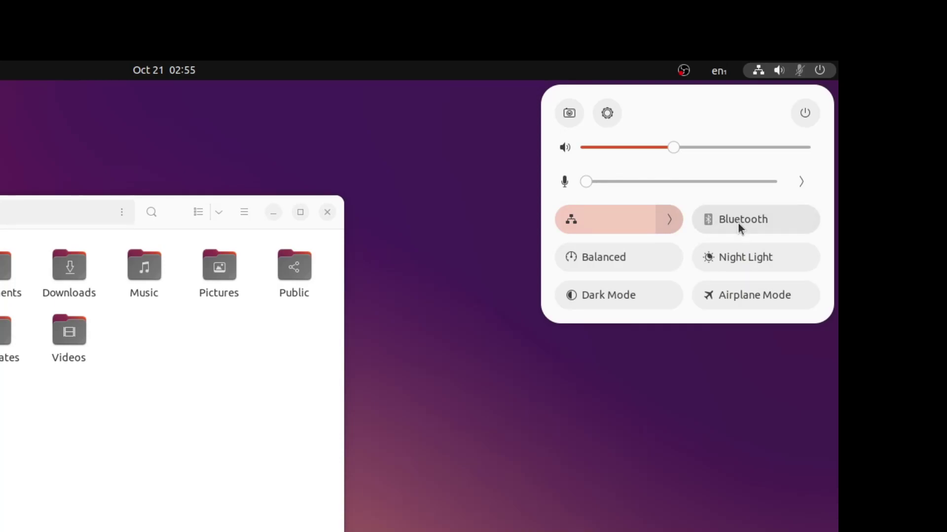
{"action": "left_click", "coordinate": [724, 258]}
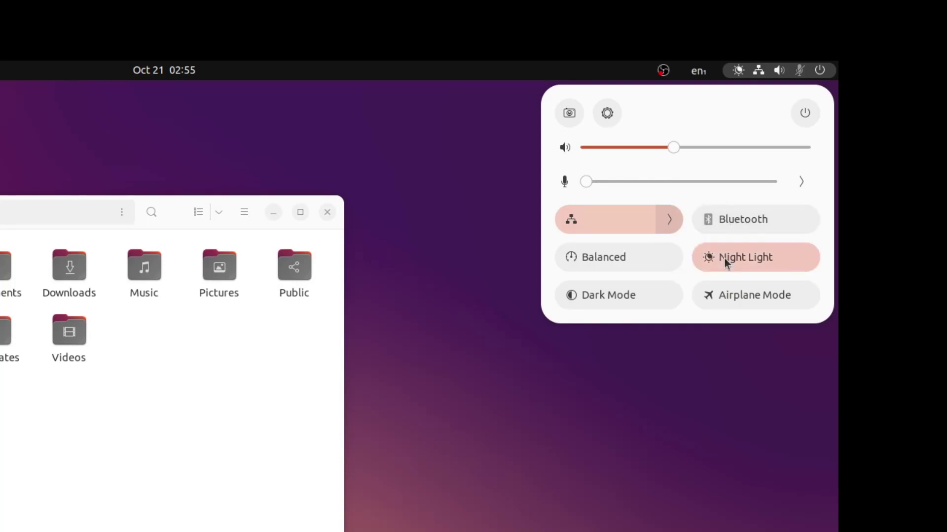
{"action": "left_click", "coordinate": [724, 258]}
{"action": "left_click", "coordinate": [654, 266]}
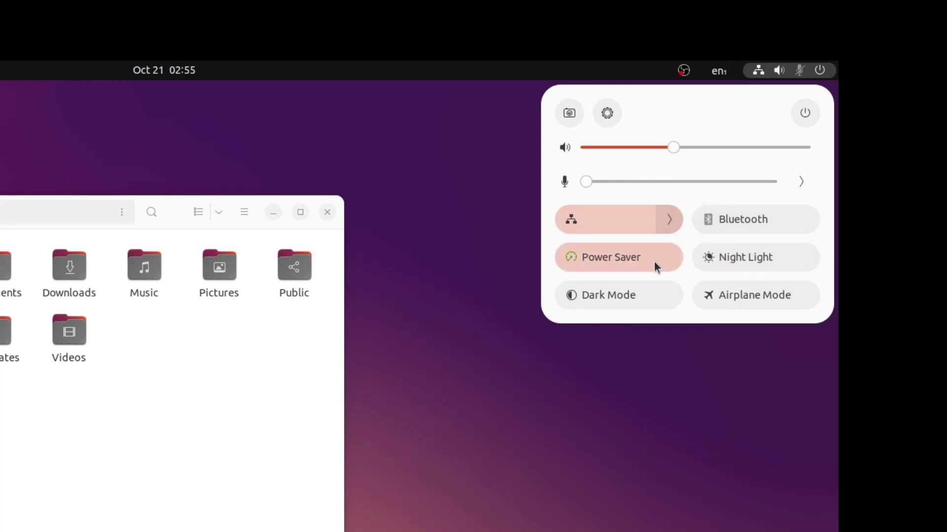
{"action": "left_click", "coordinate": [653, 266]}
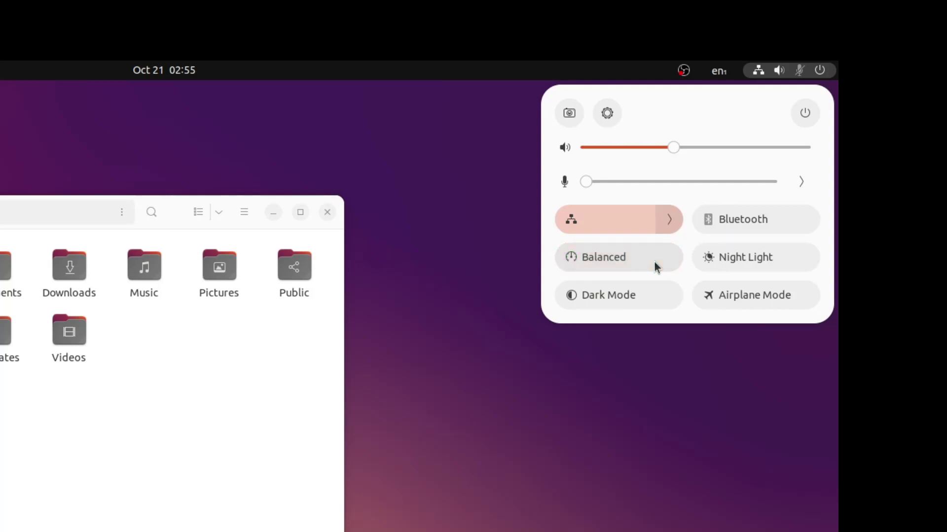
{"action": "left_click", "coordinate": [640, 295]}
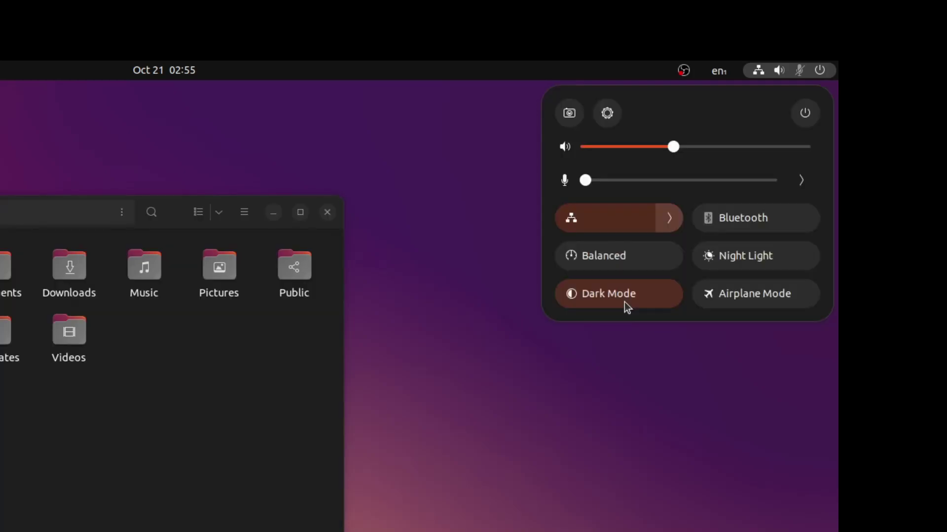
{"action": "left_click", "coordinate": [624, 302]}
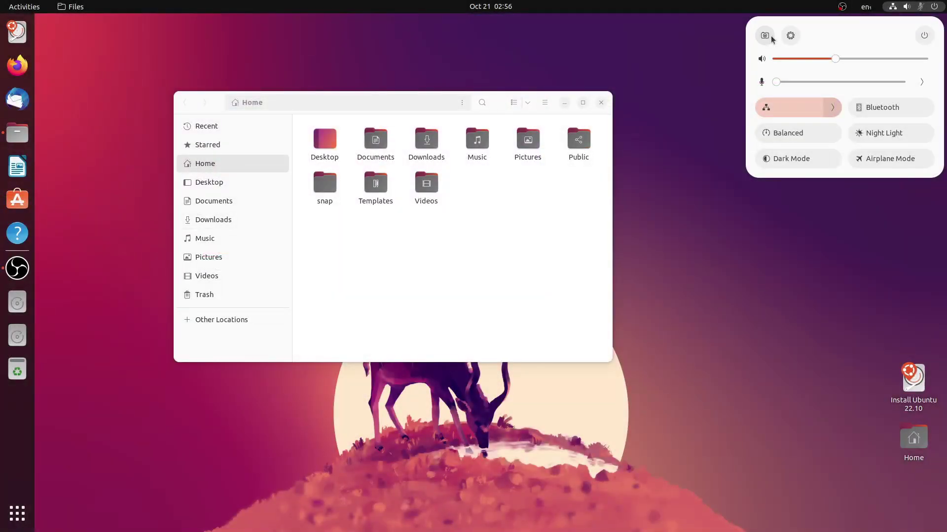
{"action": "left_click", "coordinate": [765, 36]}
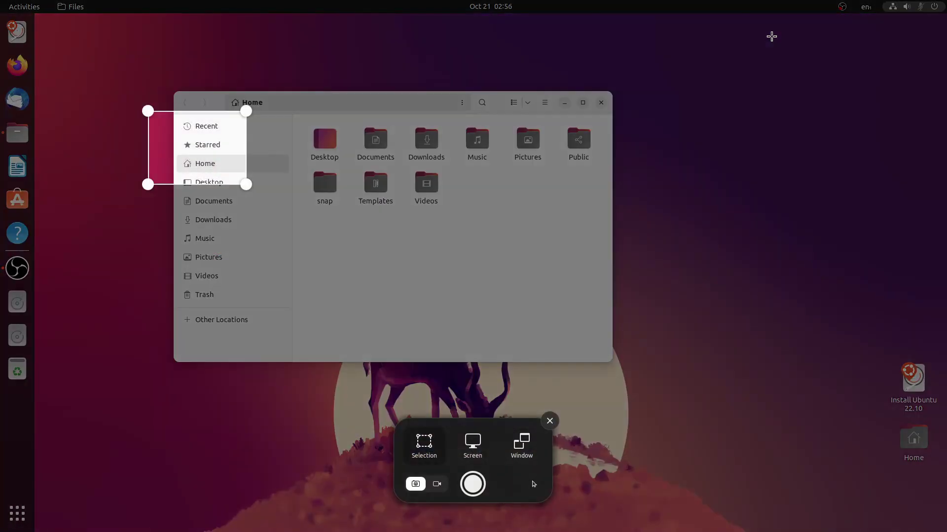
{"action": "left_click_drag", "start_coordinate": [244, 185], "coordinate": [374, 297]}
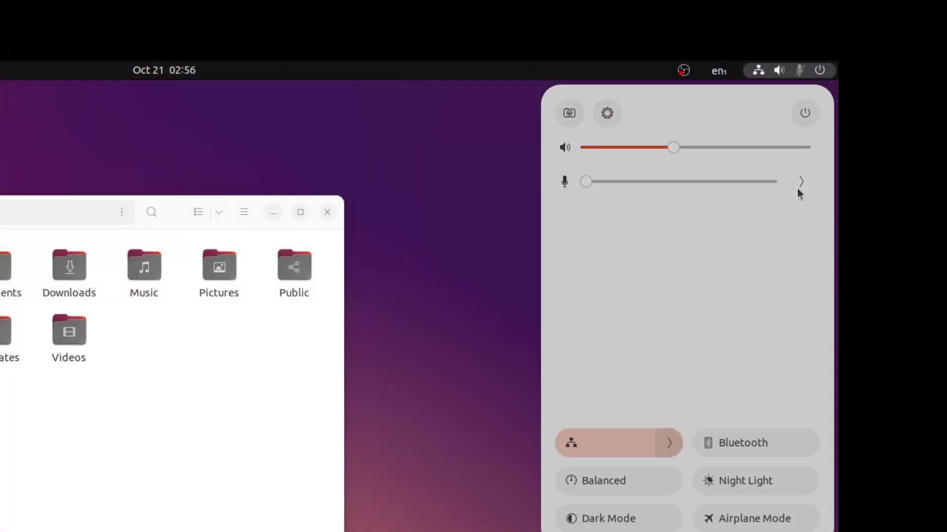
{"action": "left_click", "coordinate": [918, 86]}
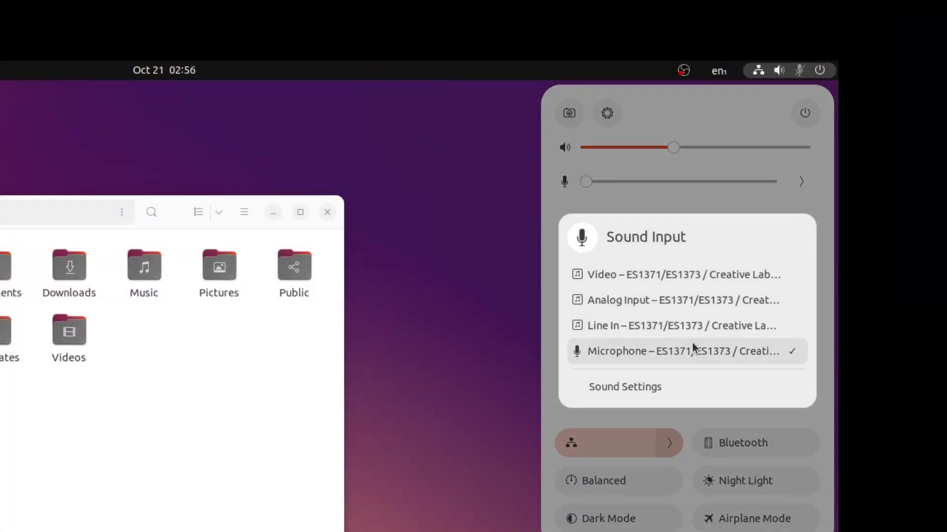
{"action": "left_click", "coordinate": [749, 171]}
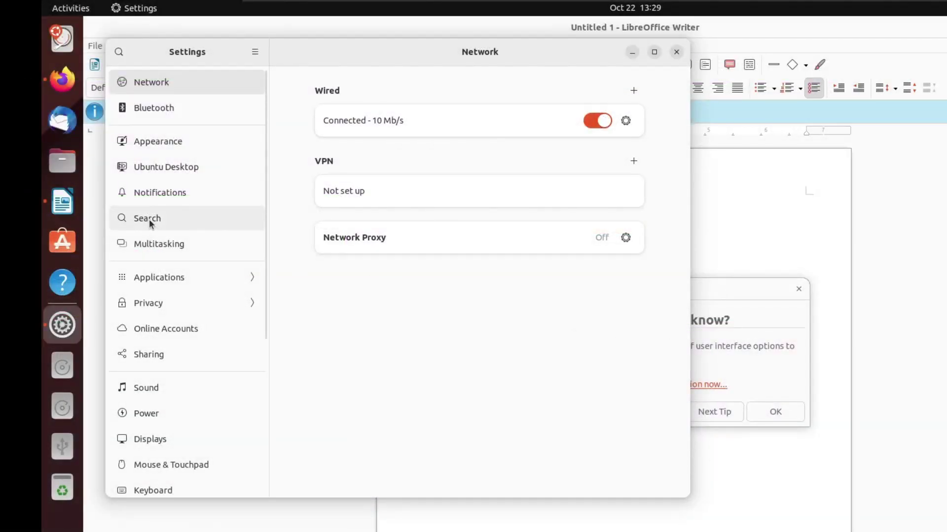
- Show the Sound page and scroll through its volume, output and input settings
{"action": "left_click", "coordinate": [143, 388]}
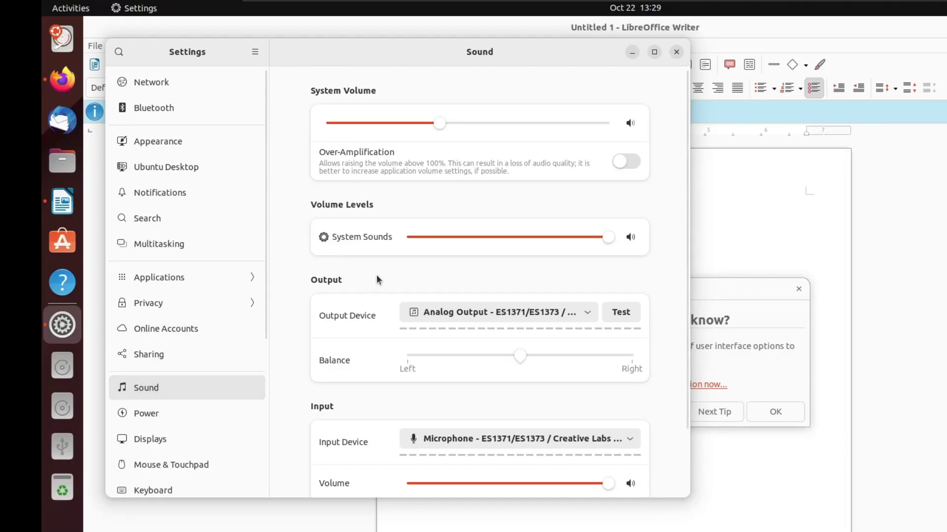
{"action": "scroll", "coordinate": [294, 385], "scroll_direction": "down", "scroll_amount": 3}
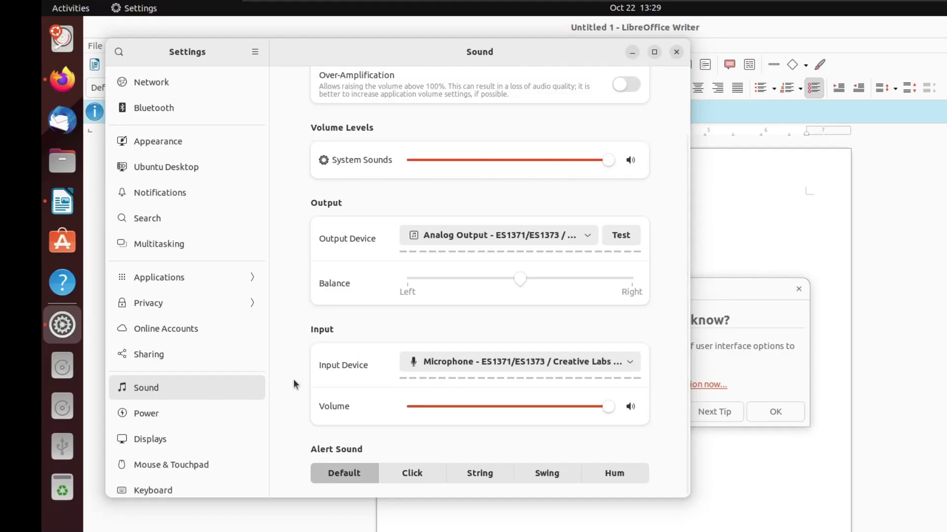
{"action": "scroll", "coordinate": [294, 379], "scroll_direction": "up", "scroll_amount": 2}
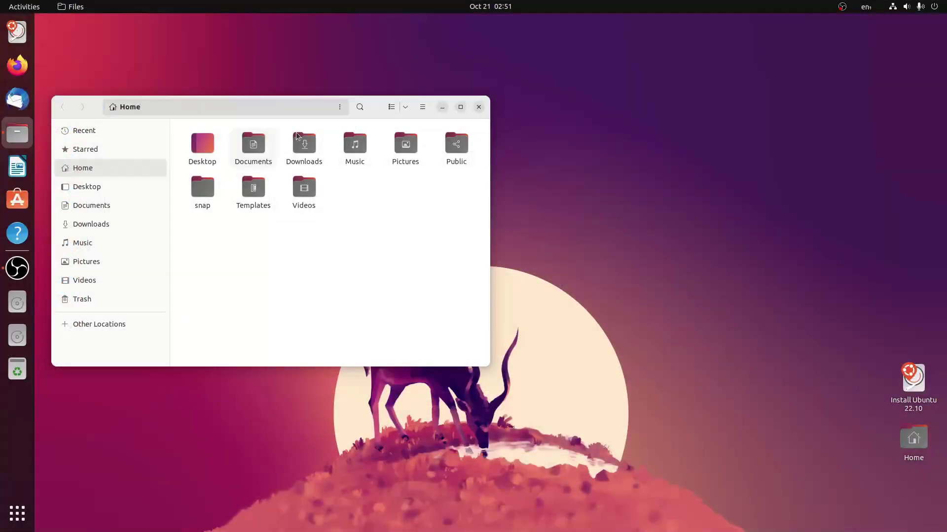
- Move the Files window, maximize it, restore it, then close it
{"action": "left_click_drag", "start_coordinate": [371, 114], "coordinate": [598, 215]}
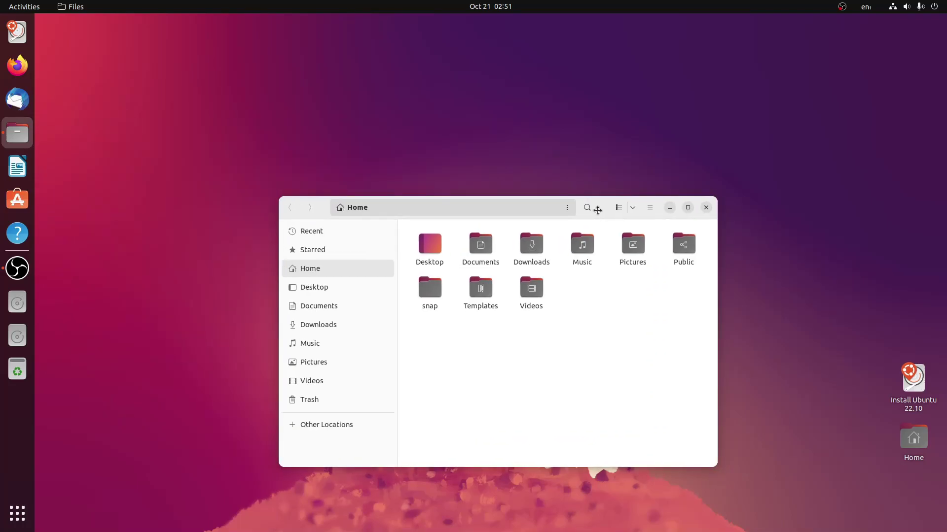
{"action": "left_click", "coordinate": [690, 208]}
{"action": "double_click", "coordinate": [812, 18]}
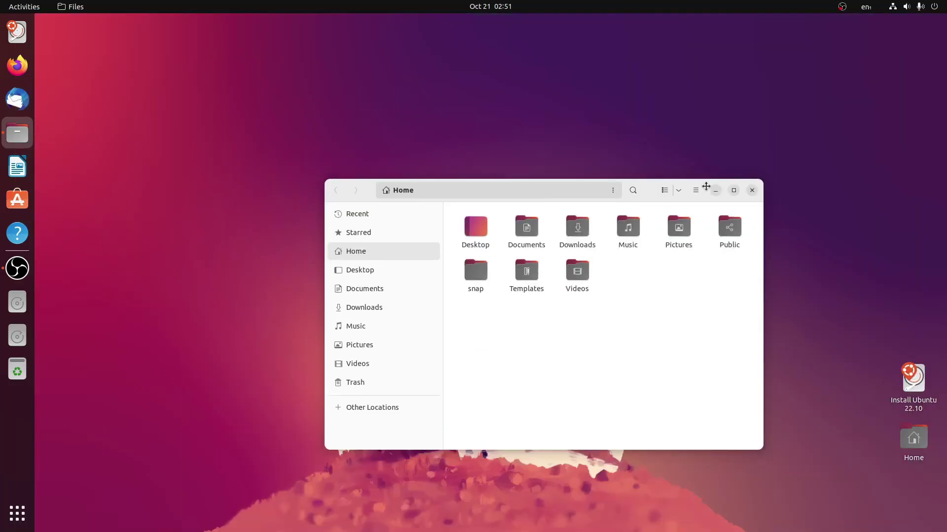
{"action": "left_click", "coordinate": [743, 201]}
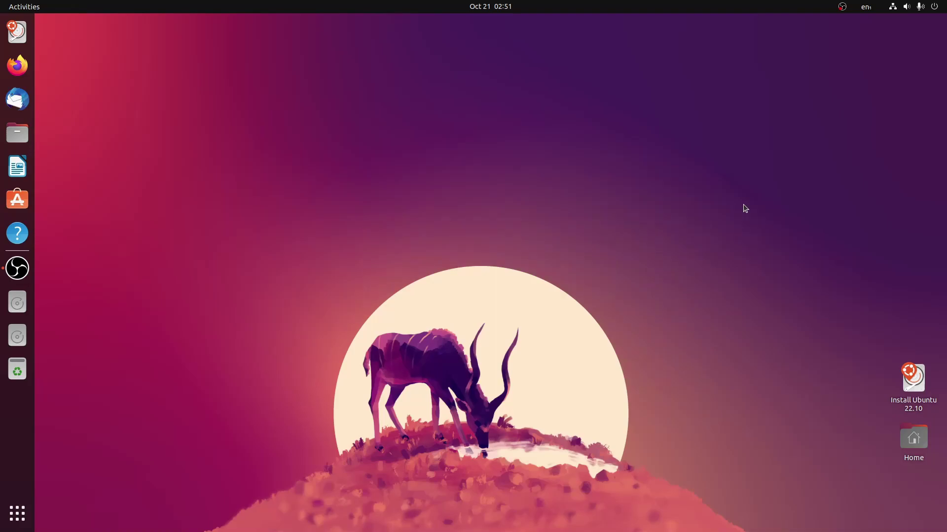
- Launch a Terminal, move it to the screen centre, then close it
{"action": "key", "text": "ctrl+alt+t"}
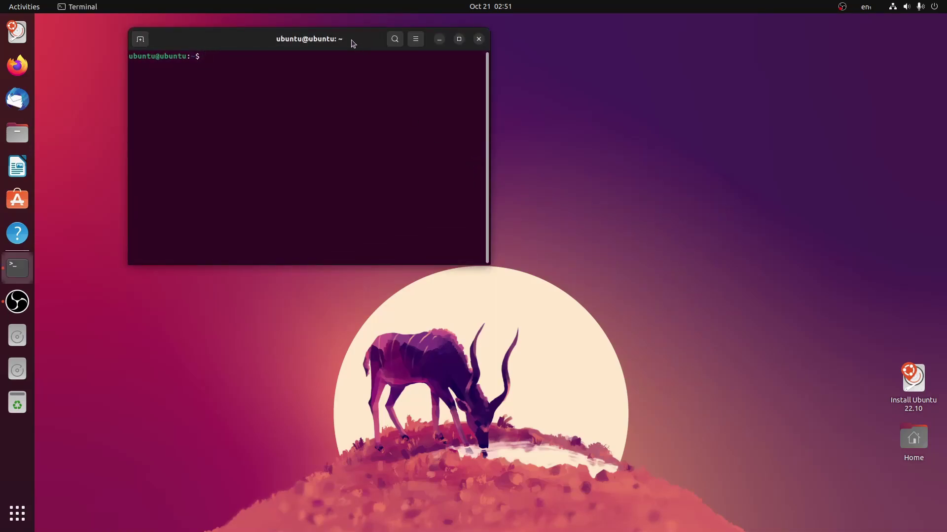
{"action": "left_click_drag", "start_coordinate": [350, 38], "coordinate": [547, 232]}
{"action": "left_click", "coordinate": [672, 230]}
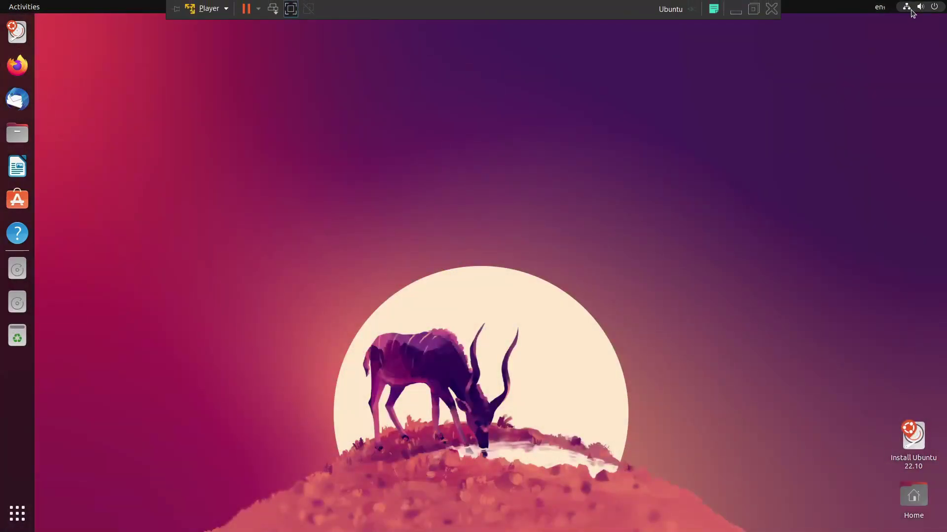
- Show and dismiss the quick settings panel and the notifications/calendar panel
{"action": "left_click", "coordinate": [910, 10]}
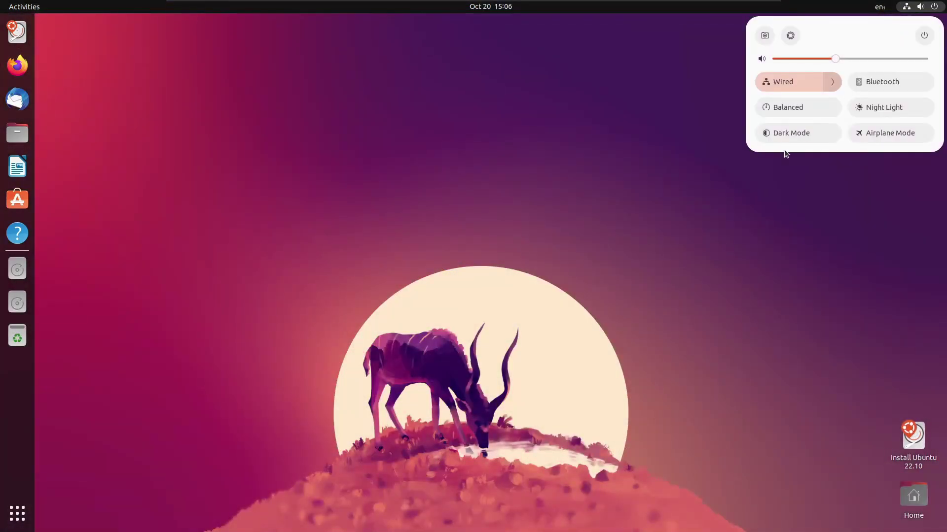
{"action": "left_click", "coordinate": [575, 237]}
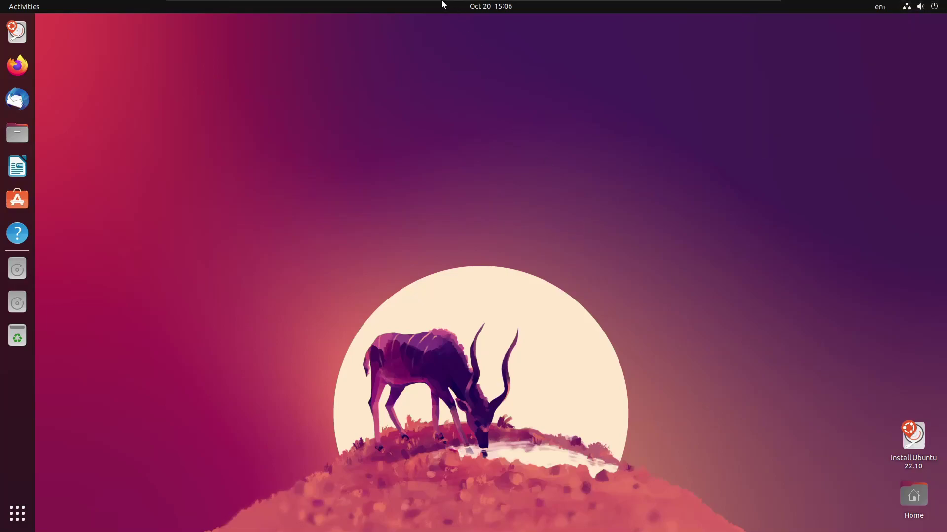
{"action": "left_click", "coordinate": [499, 7]}
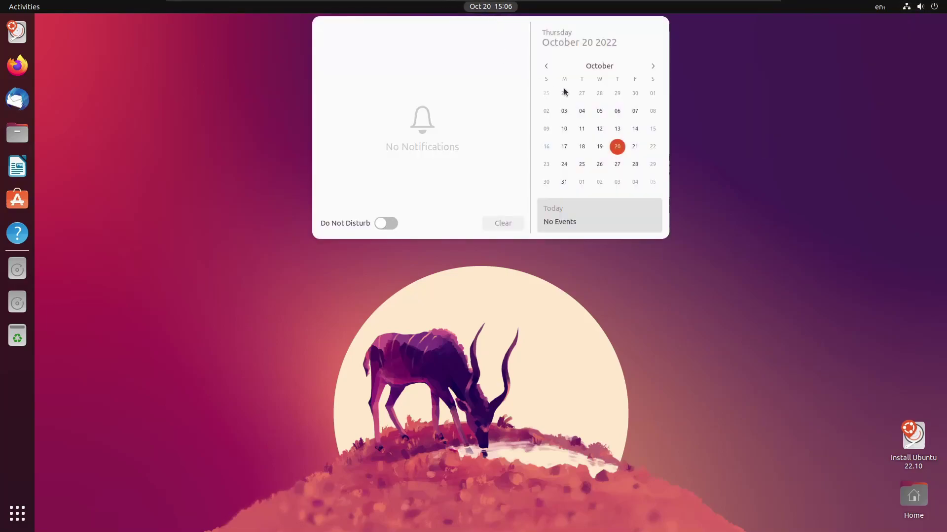
{"action": "left_click", "coordinate": [733, 95]}
- Show and dismiss the desktop context menu, then launch and close a terminal
{"action": "right_click", "coordinate": [372, 194]}
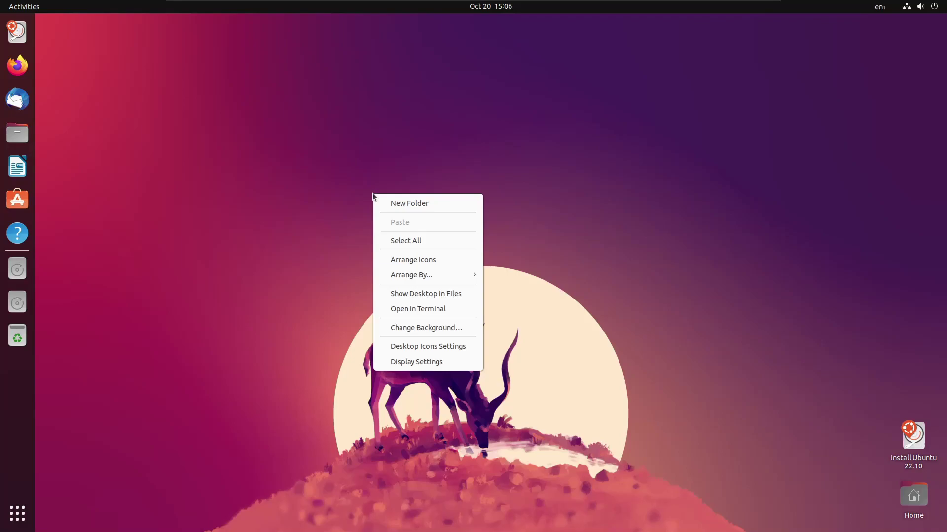
{"action": "left_click", "coordinate": [90, 145]}
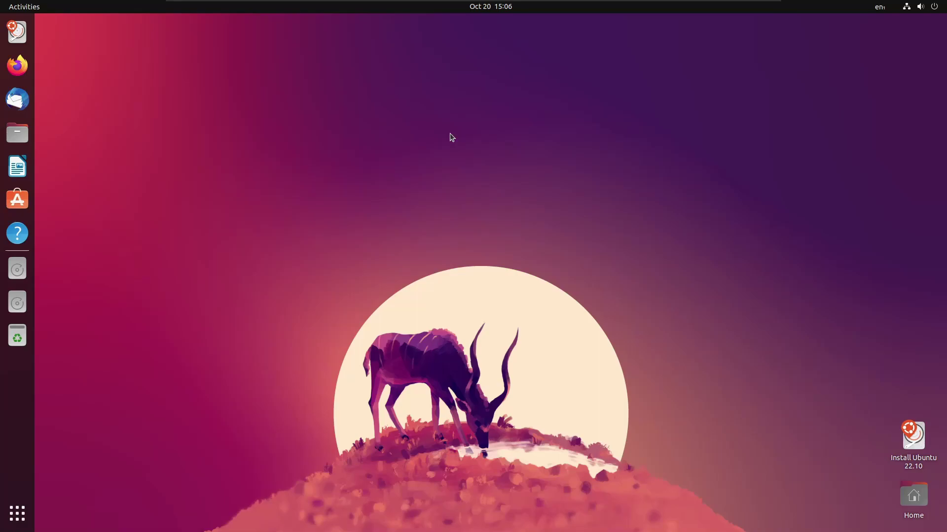
{"action": "key", "text": "ctrl+alt+t"}
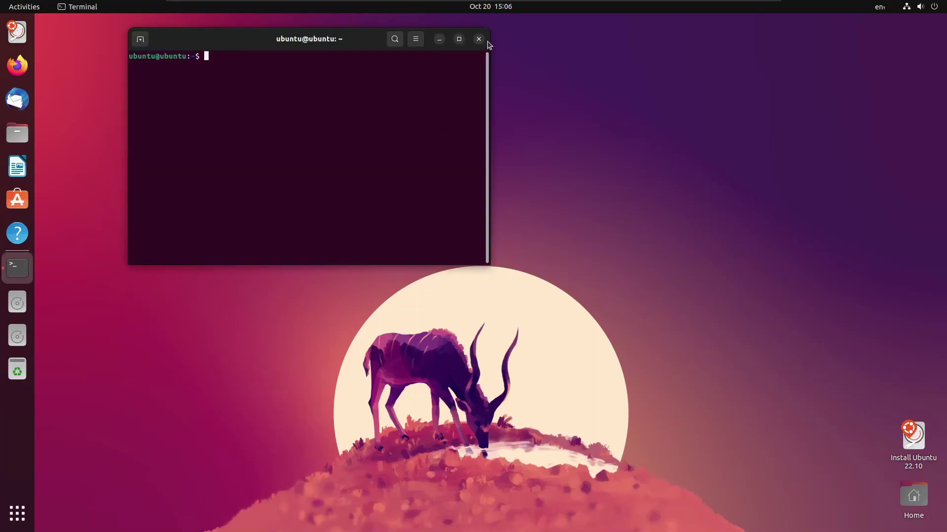
{"action": "left_click", "coordinate": [479, 39]}
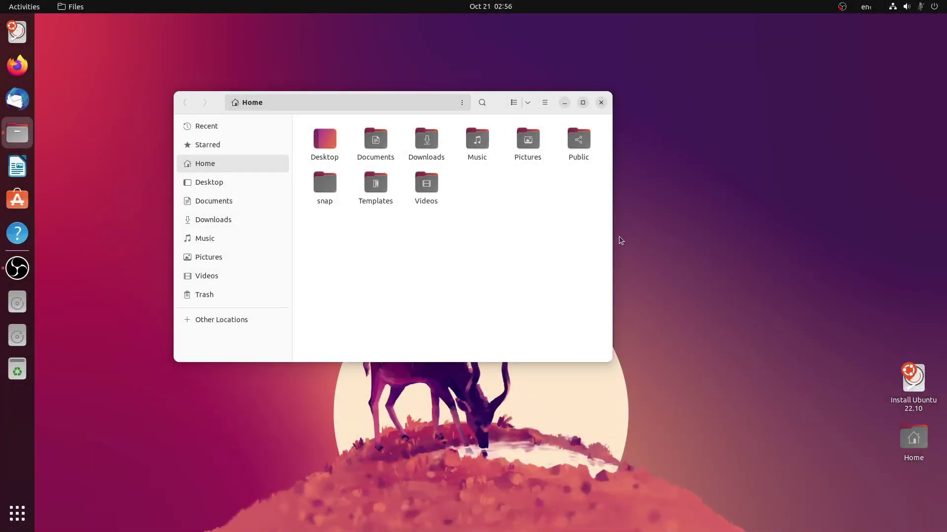
- Narrow the Files window so icons reflow, then browse to Desktop and then Recent via the sidebar
{"action": "left_click_drag", "start_coordinate": [615, 237], "coordinate": [361, 249]}
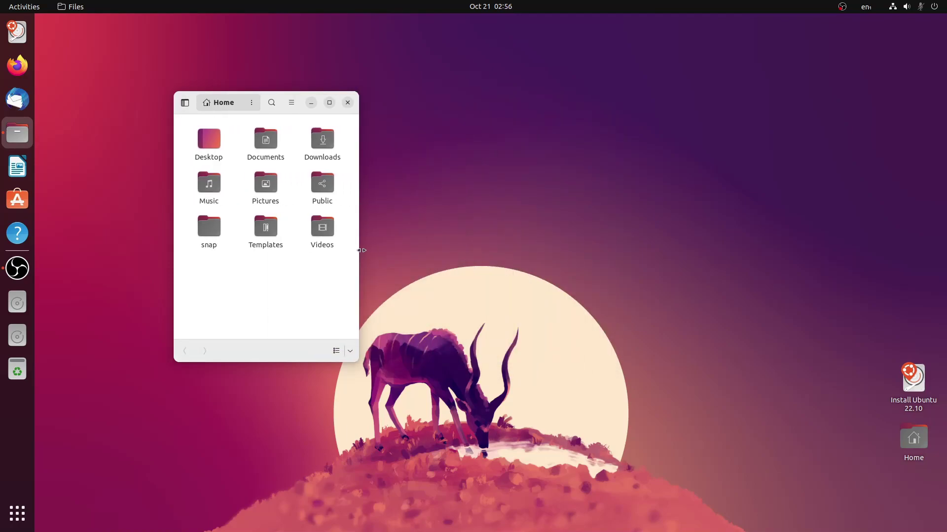
{"action": "left_click", "coordinate": [186, 103]}
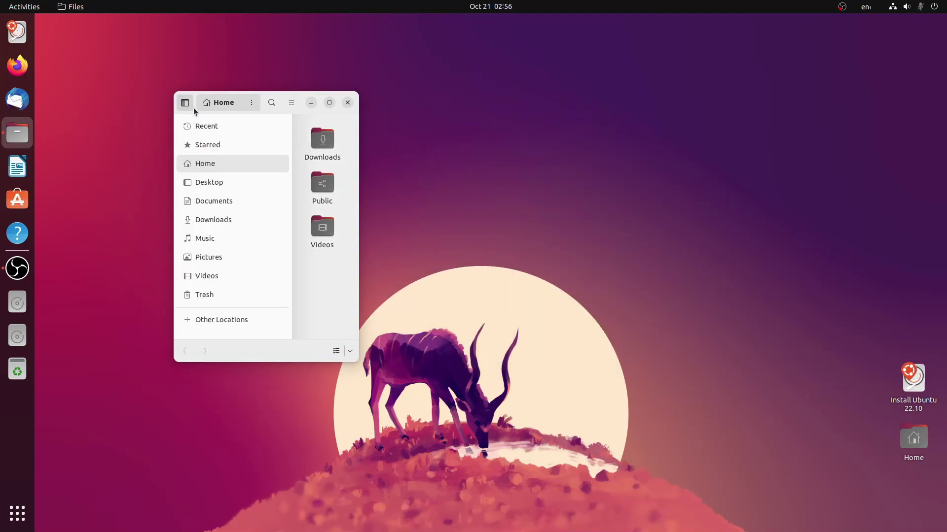
{"action": "left_click", "coordinate": [250, 182]}
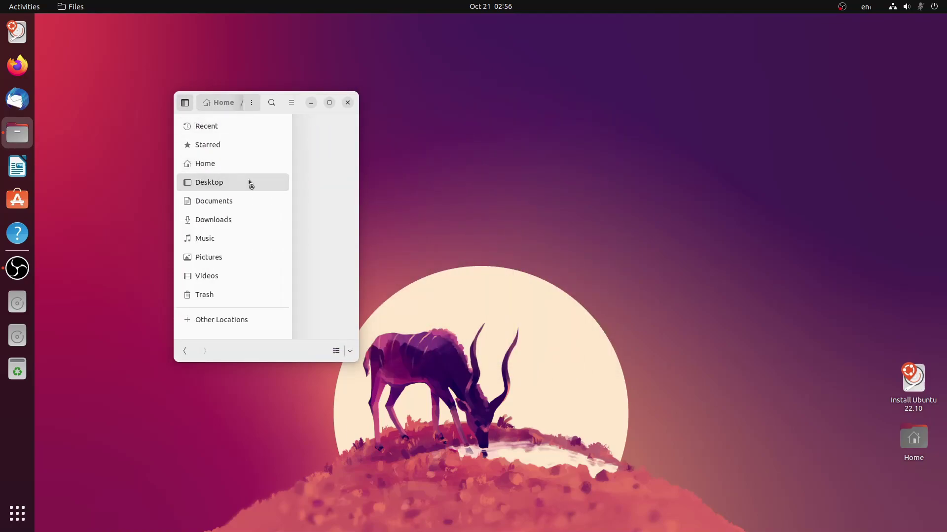
{"action": "left_click", "coordinate": [186, 103]}
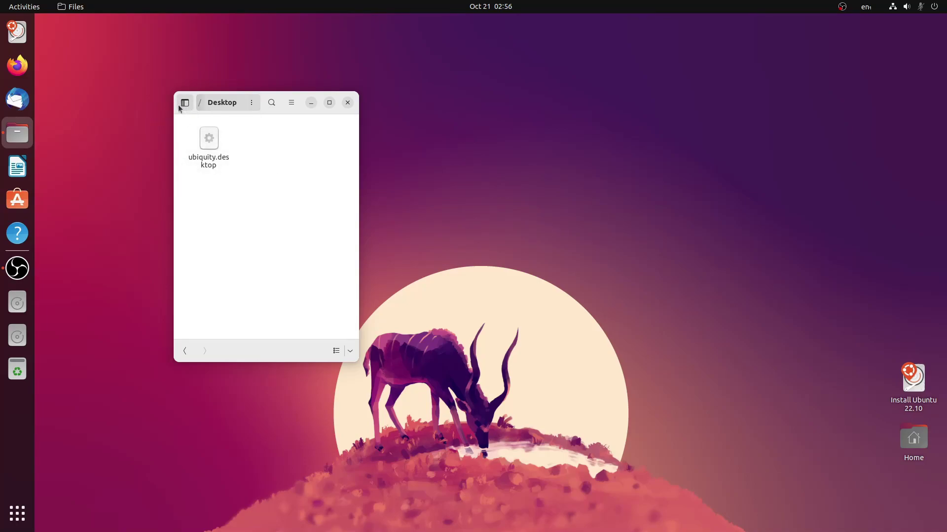
{"action": "left_click", "coordinate": [184, 102]}
{"action": "left_click", "coordinate": [200, 126]}
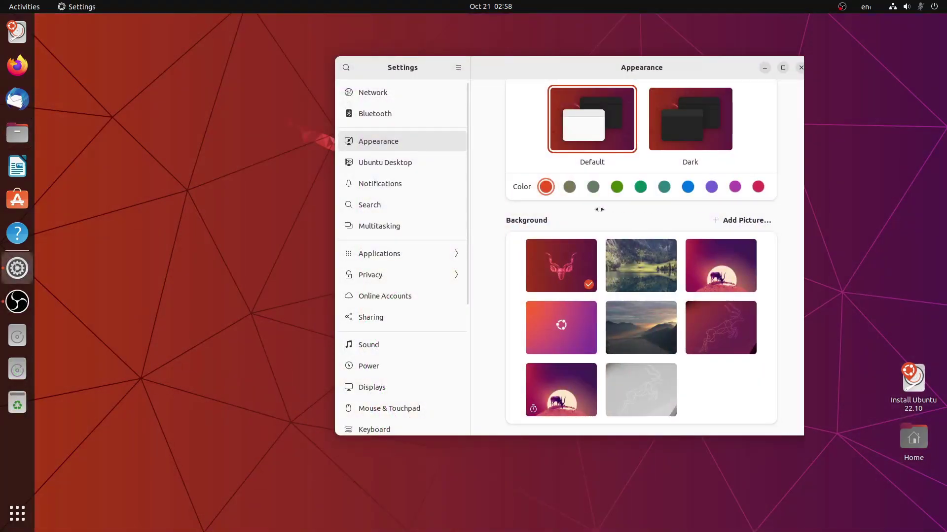
- Resize Settings and Calendar to their compact layouts, then right-click inside the empty Music folder
{"action": "left_click_drag", "start_coordinate": [803, 213], "coordinate": [828, 222]}
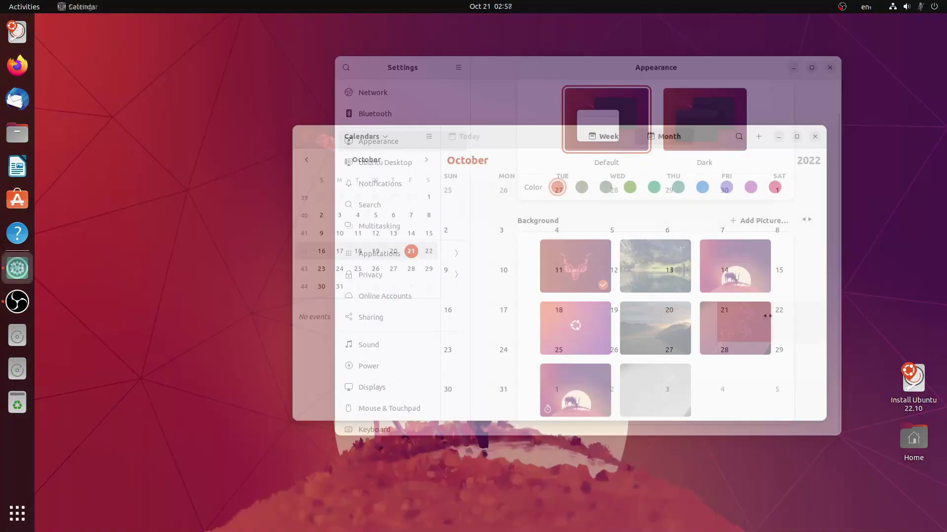
{"action": "left_click_drag", "start_coordinate": [767, 316], "coordinate": [495, 327]}
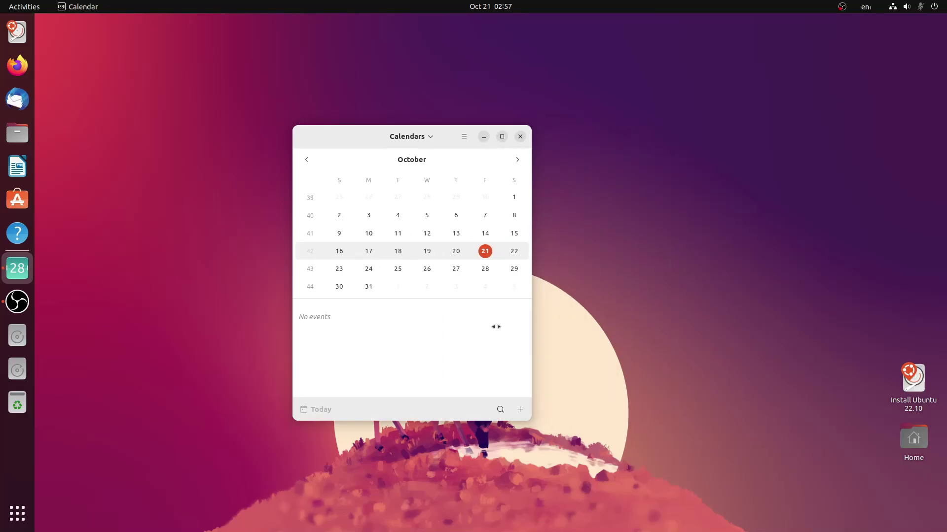
{"action": "left_click_drag", "start_coordinate": [564, 331], "coordinate": [828, 312]}
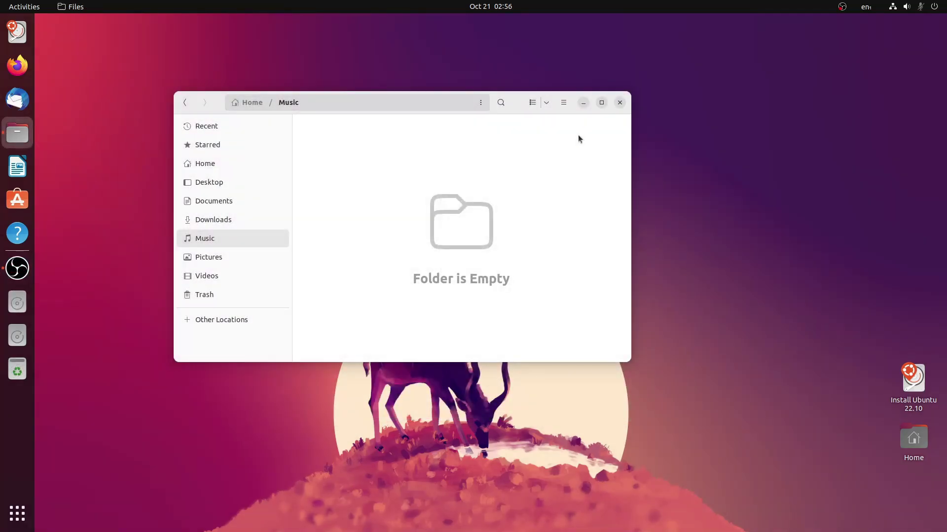
{"action": "right_click", "coordinate": [580, 138]}
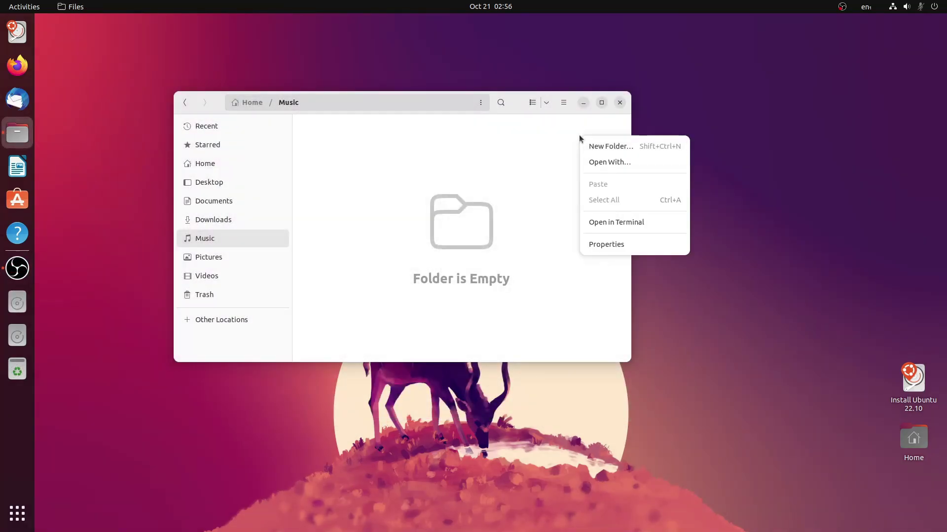
- View Music's properties, then the NEON TESTIN drive's properties, and launch the drive in Disks
{"action": "left_click", "coordinate": [608, 250]}
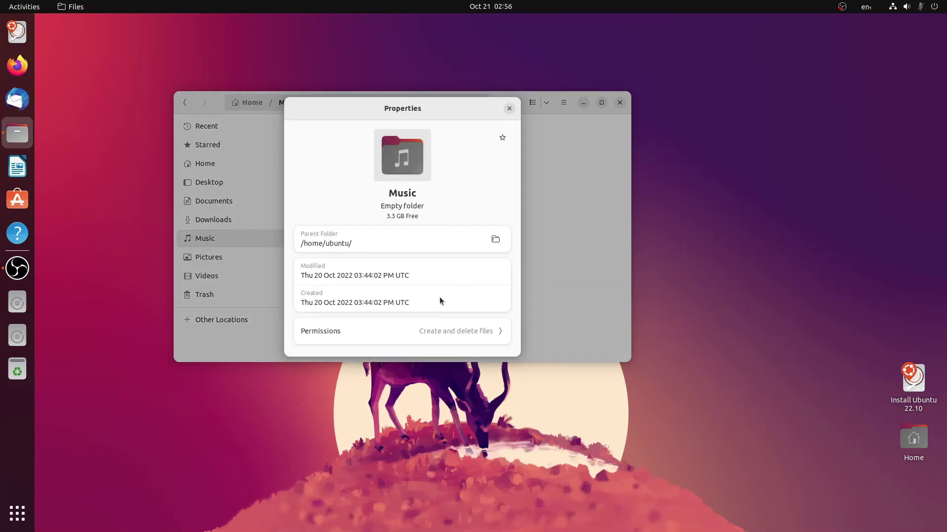
{"action": "left_click", "coordinate": [509, 115]}
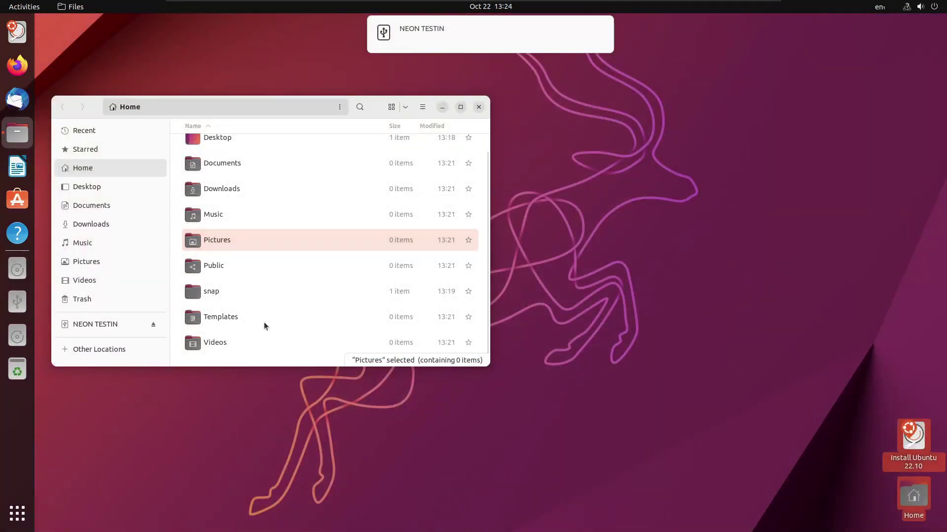
{"action": "left_click", "coordinate": [120, 327]}
{"action": "key", "text": "ctrl+i"}
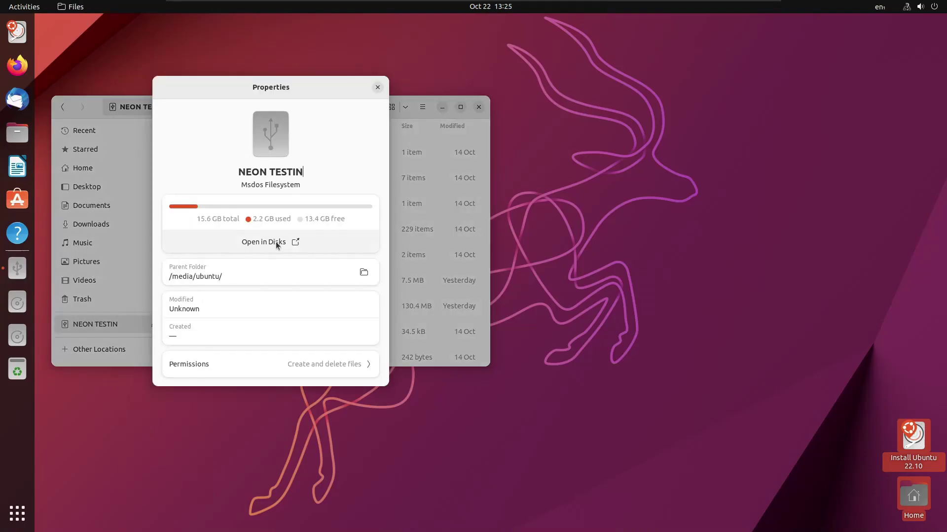
{"action": "left_click", "coordinate": [276, 243]}
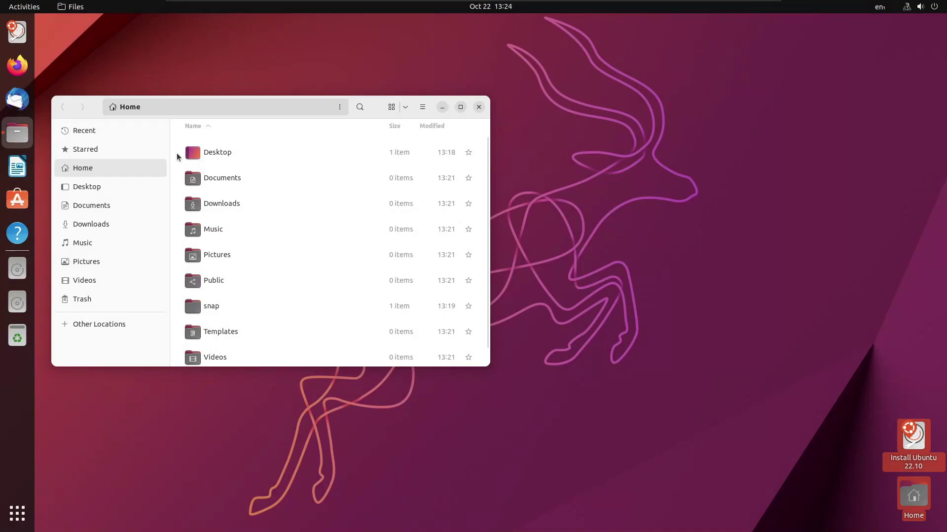
- Star only Pictures in Home, unstarring Downloads and Music, then view the About Files window
{"action": "left_click_drag", "start_coordinate": [178, 157], "coordinate": [263, 348]}
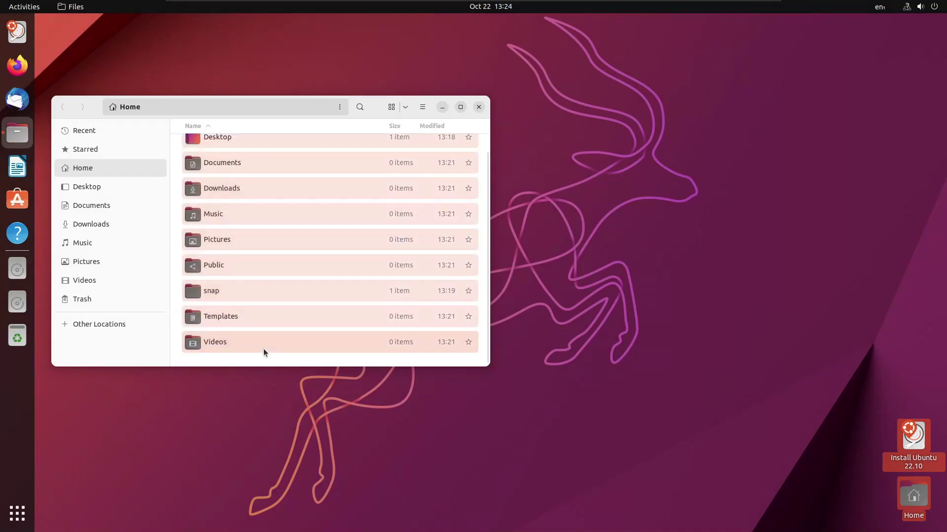
{"action": "left_click", "coordinate": [449, 245]}
{"action": "left_click", "coordinate": [469, 240]}
{"action": "left_click", "coordinate": [469, 214]}
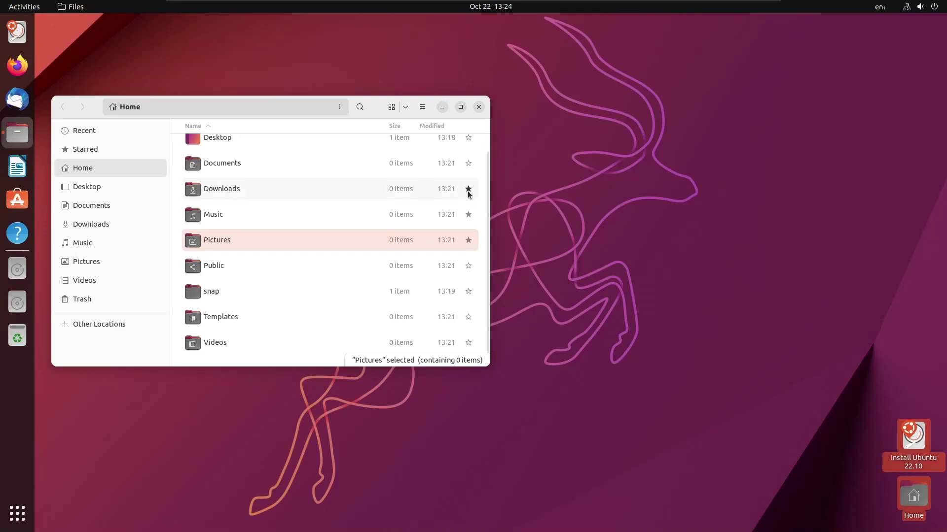
{"action": "left_click", "coordinate": [468, 190]}
{"action": "left_click", "coordinate": [467, 216]}
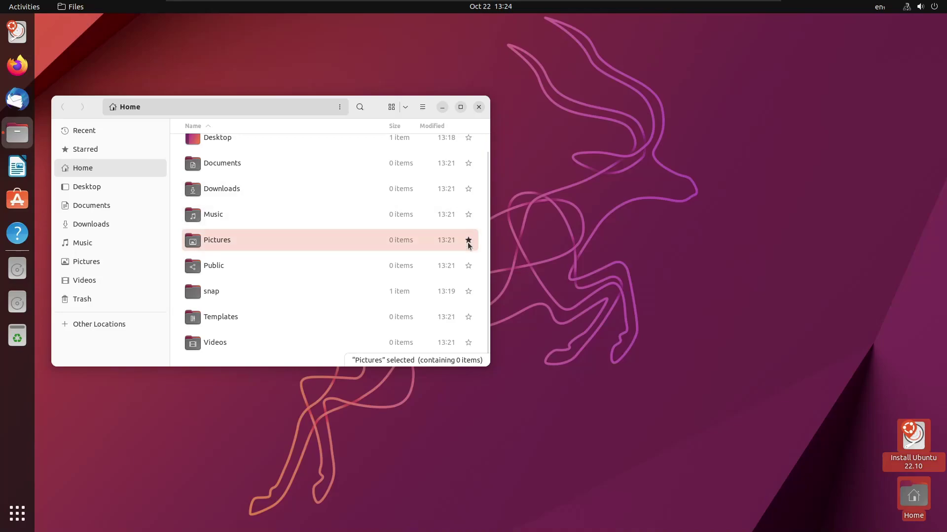
{"action": "right_click", "coordinate": [194, 239]}
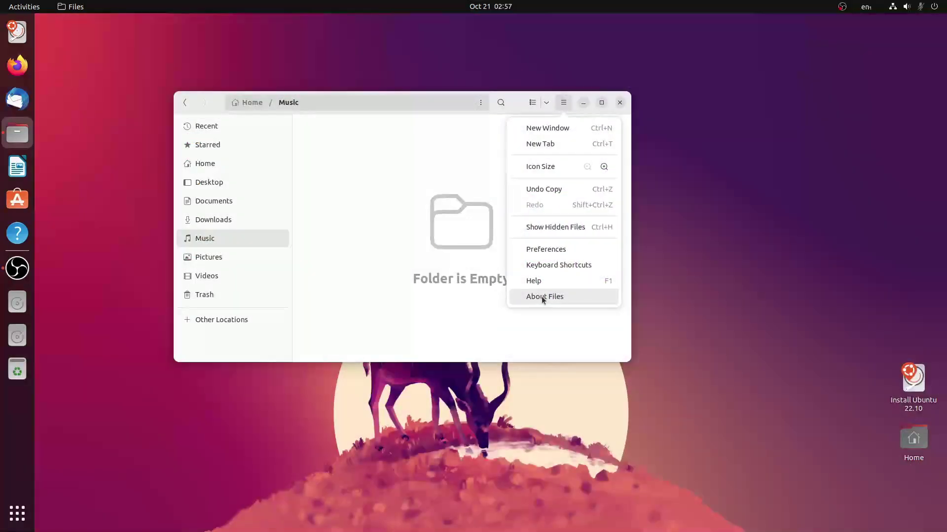
{"action": "left_click", "coordinate": [523, 296]}
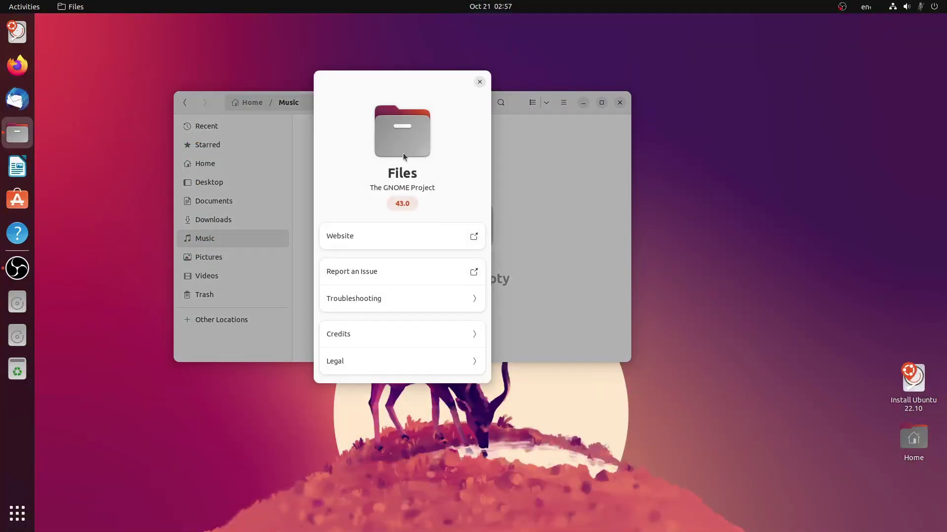
- Close About Files and the Files window, then bring Text Editor up over the terminal
{"action": "left_click", "coordinate": [480, 82]}
{"action": "left_click", "coordinate": [620, 103]}
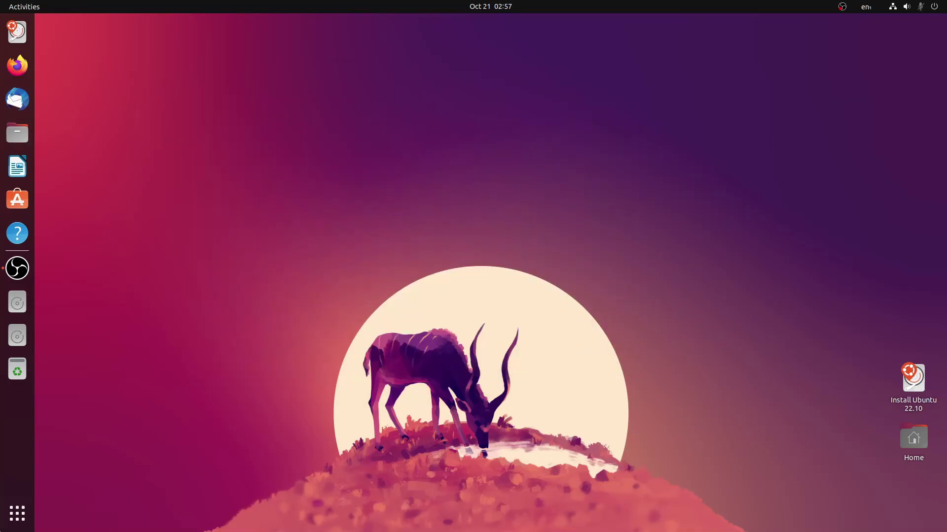
{"action": "left_click", "coordinate": [13, 526]}
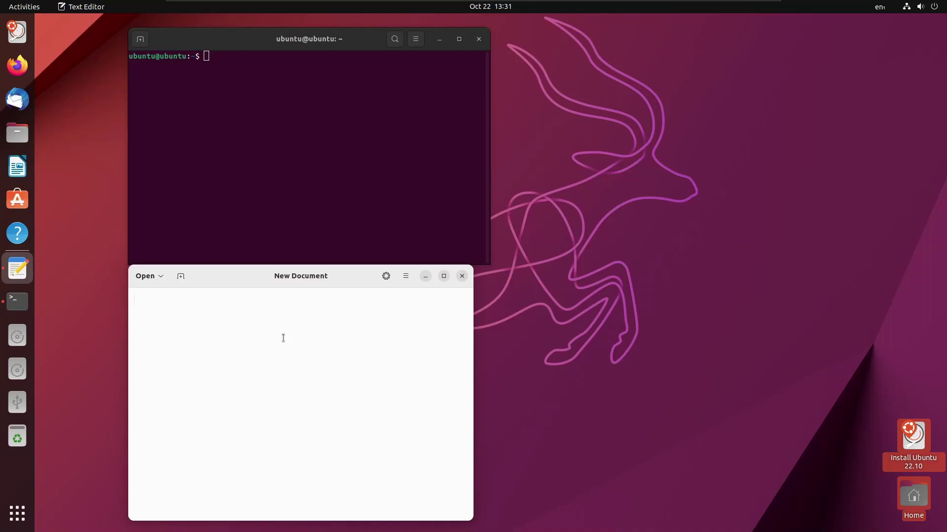
{"action": "left_click_drag", "start_coordinate": [272, 284], "coordinate": [521, 85]}
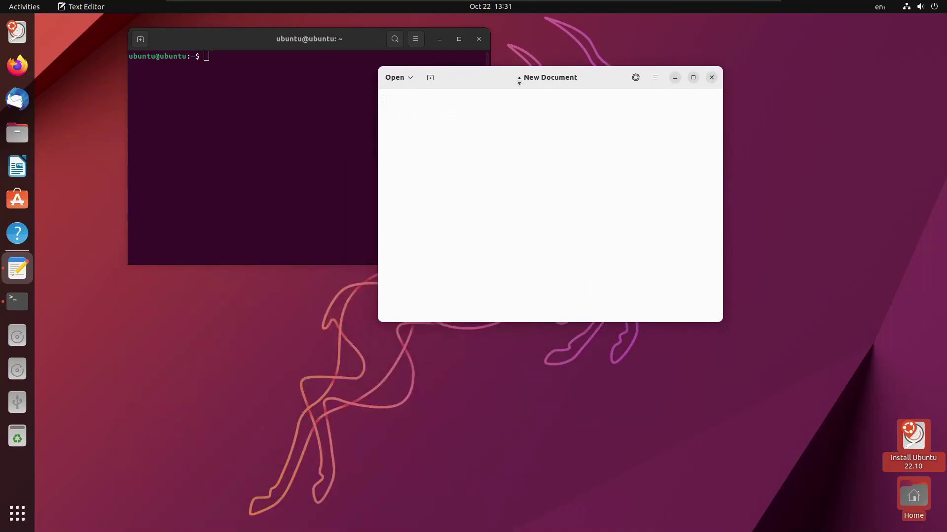
- Apply the blue-tinted colour scheme in Text Editor's Preferences
{"action": "left_click", "coordinate": [655, 78]}
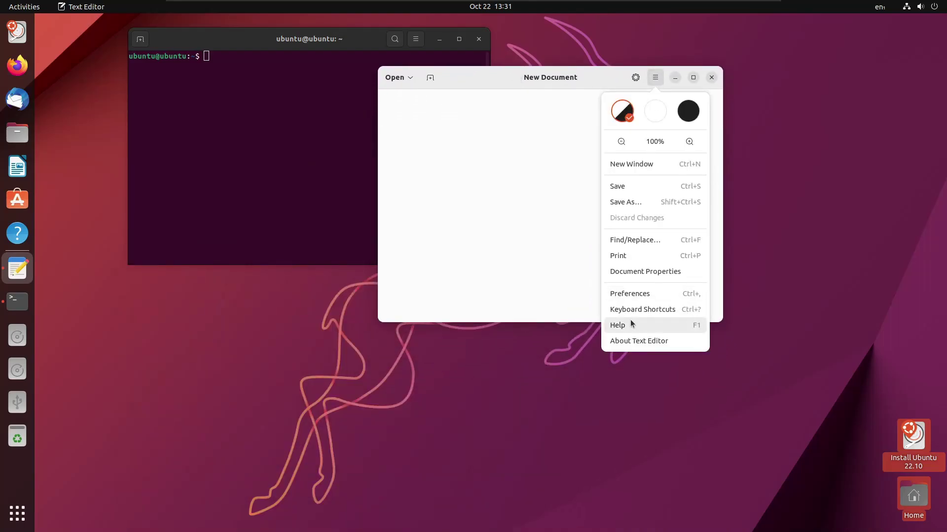
{"action": "left_click", "coordinate": [628, 294]}
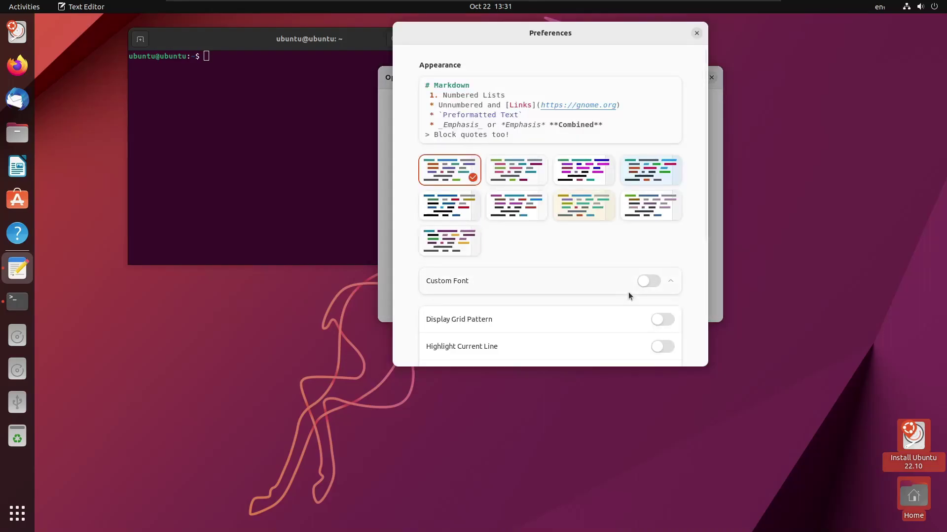
{"action": "left_click", "coordinate": [646, 179]}
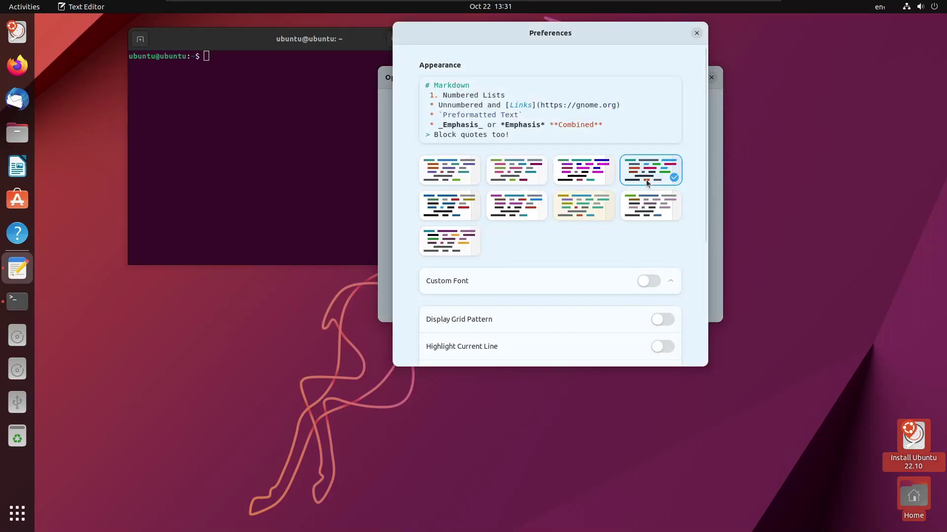
{"action": "left_click", "coordinate": [696, 33]}
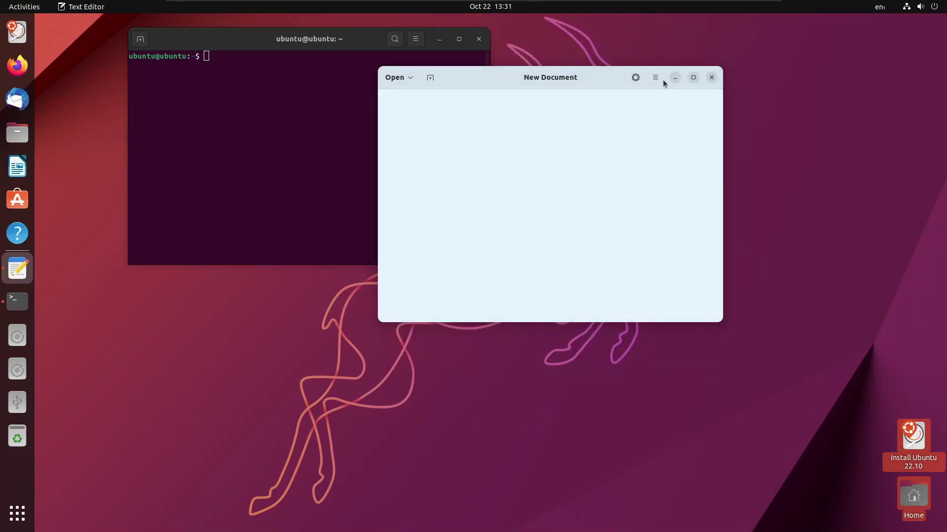
- View the About Text Editor information, then dismiss it
{"action": "left_click", "coordinate": [659, 80]}
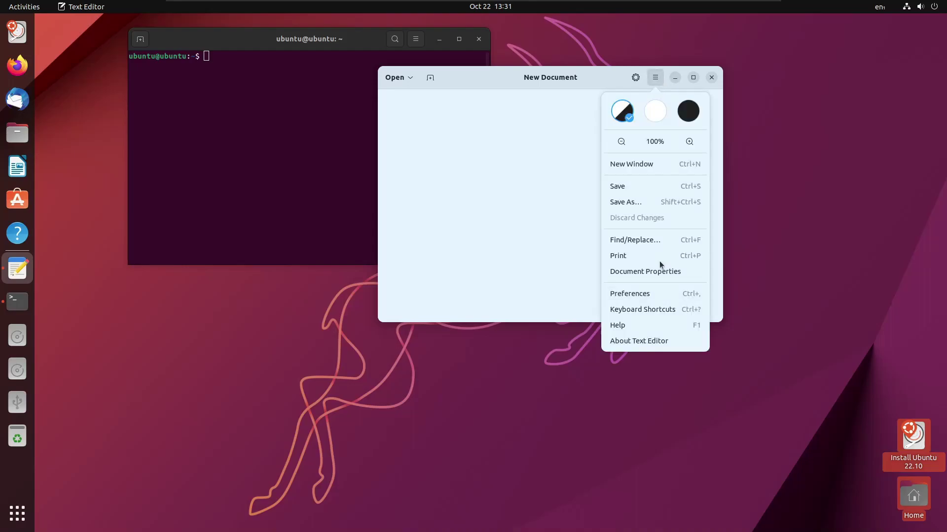
{"action": "left_click", "coordinate": [640, 341]}
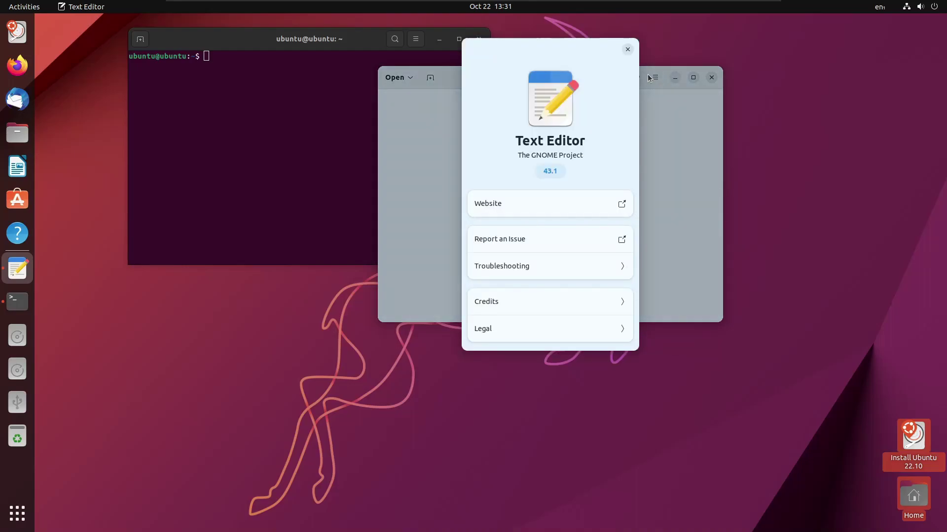
{"action": "left_click", "coordinate": [627, 49]}
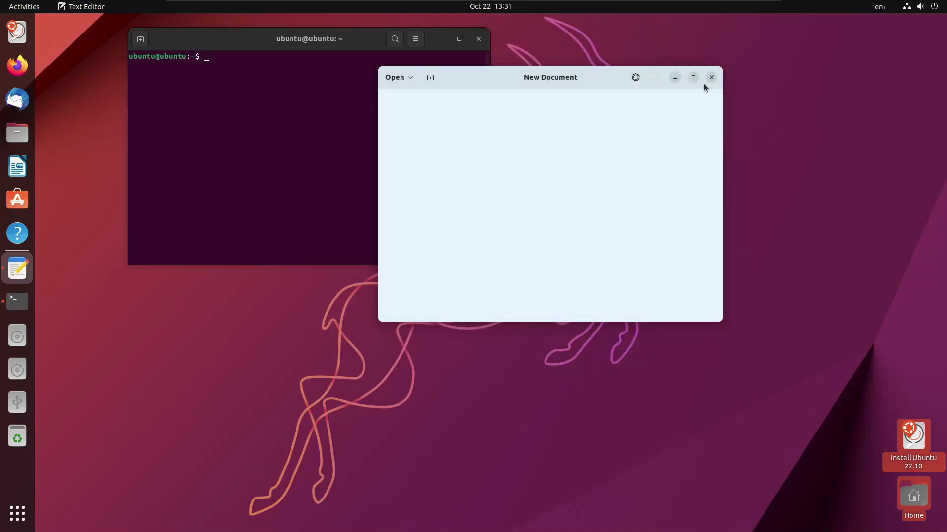
- Close Text Editor, then in Files open Downloads, select ubuntu.webp and switch to grid view
{"action": "left_click", "coordinate": [712, 80]}
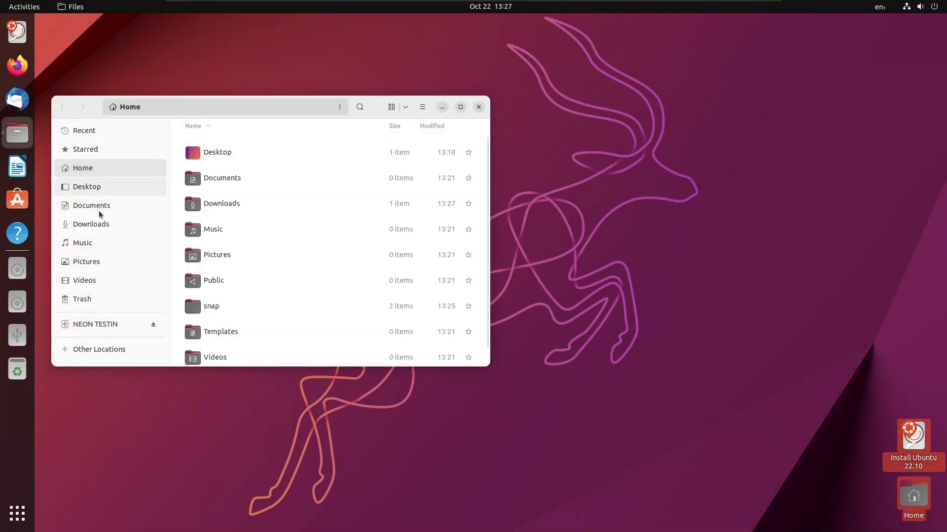
{"action": "left_click", "coordinate": [95, 229]}
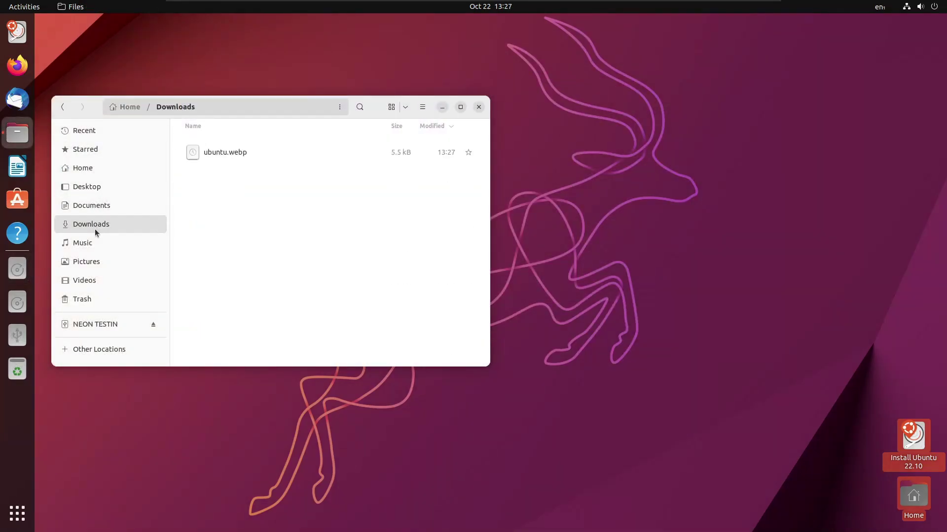
{"action": "left_click", "coordinate": [230, 153]}
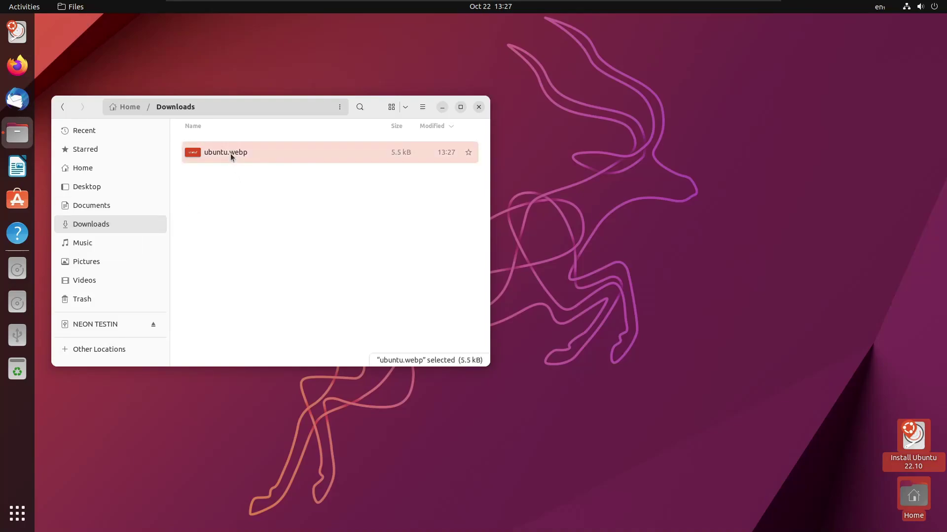
{"action": "left_click", "coordinate": [391, 107]}
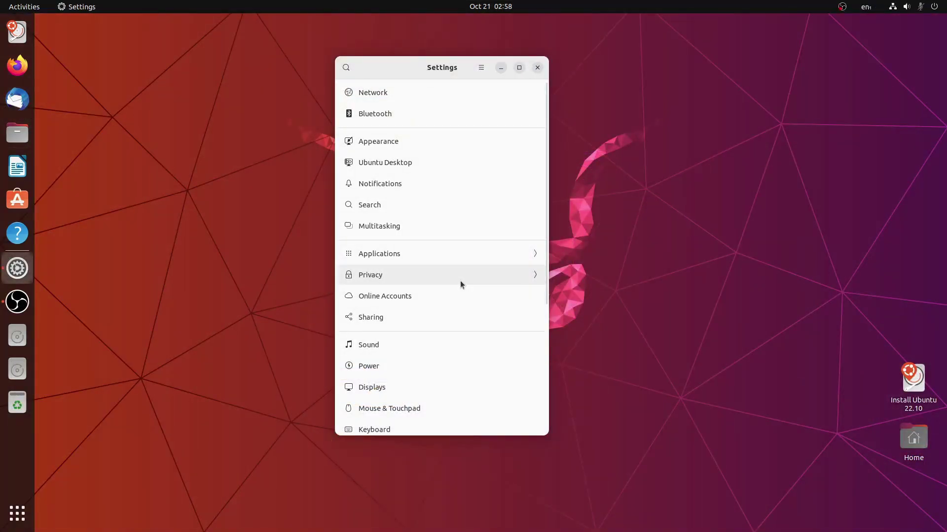
- In Ubuntu Desktop settings, turn Panel mode off, set dock icon size to 38, toggle auto-hide, then move the window aside
{"action": "left_click", "coordinate": [436, 170]}
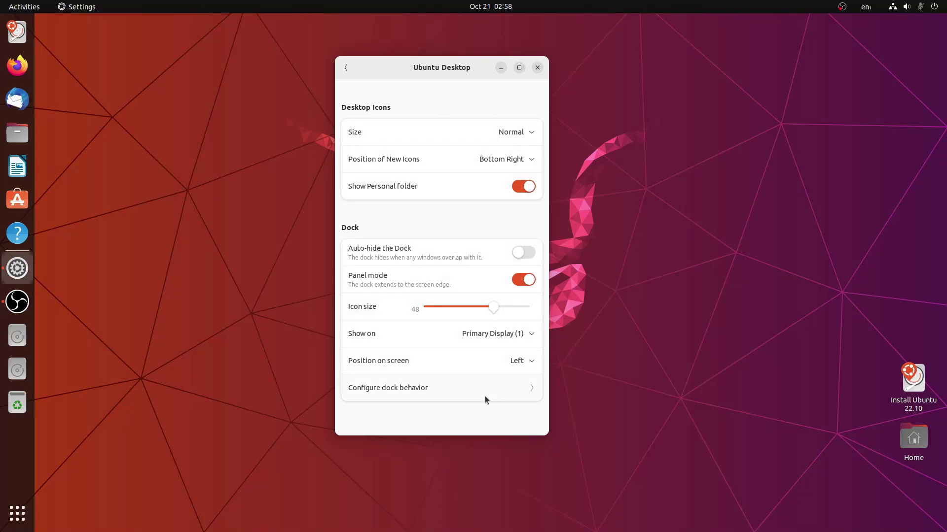
{"action": "left_click", "coordinate": [526, 273]}
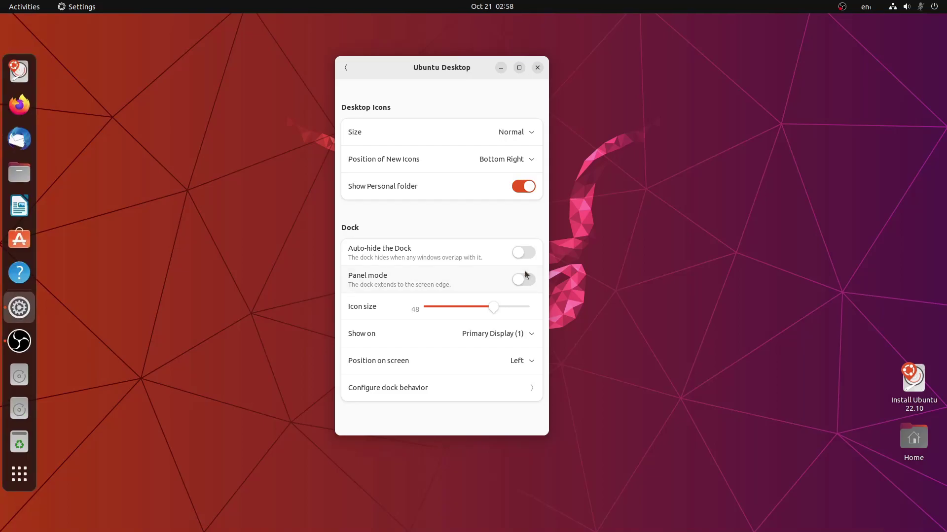
{"action": "left_click_drag", "start_coordinate": [495, 310], "coordinate": [474, 309]}
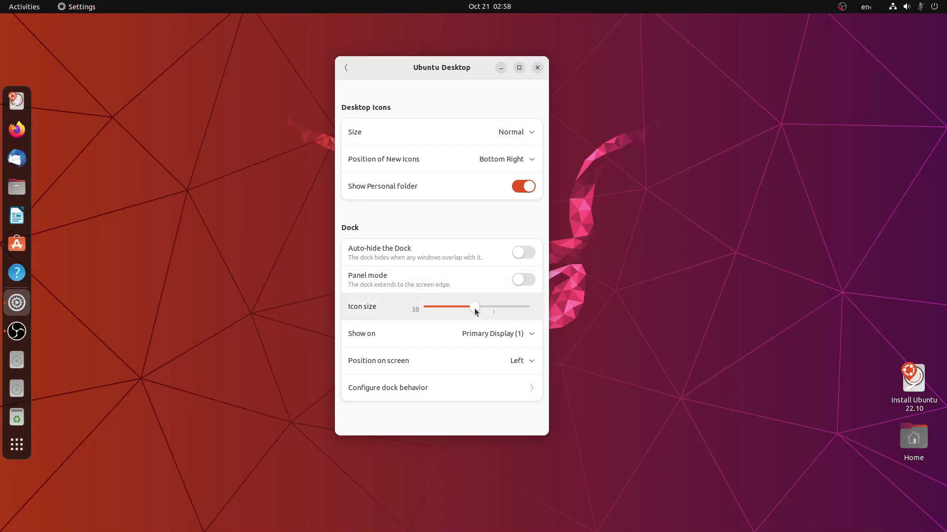
{"action": "left_click", "coordinate": [525, 256]}
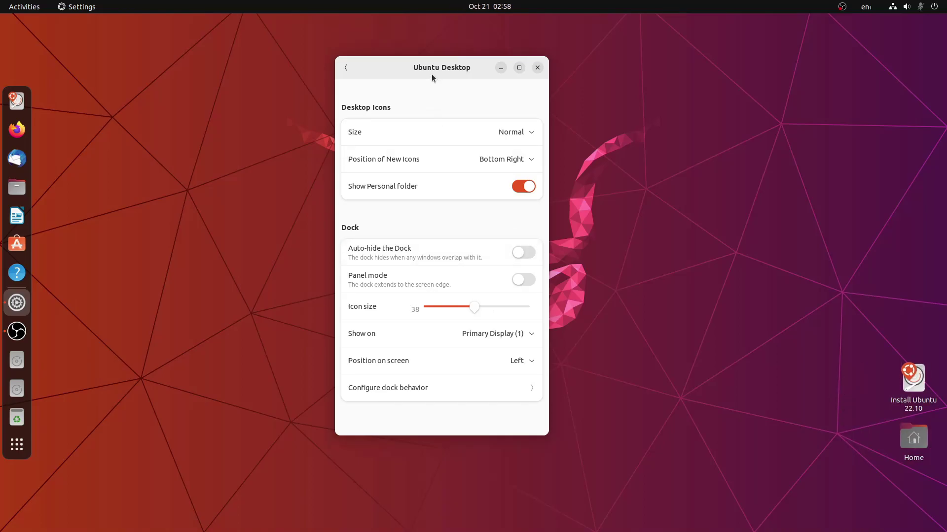
{"action": "left_click_drag", "start_coordinate": [418, 71], "coordinate": [301, 64]}
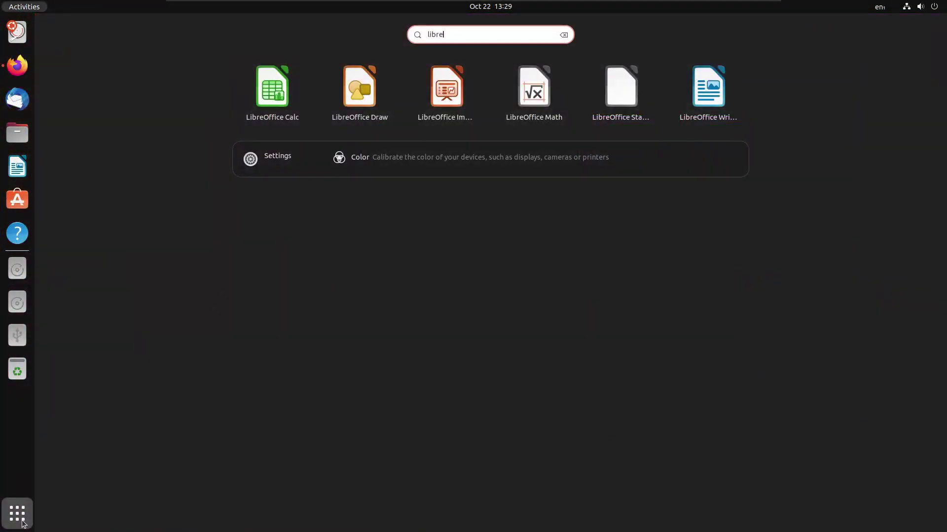
- Search the app grid for the LibreOffice apps and launch LibreOffice Writer
{"action": "type", "text": "e"}
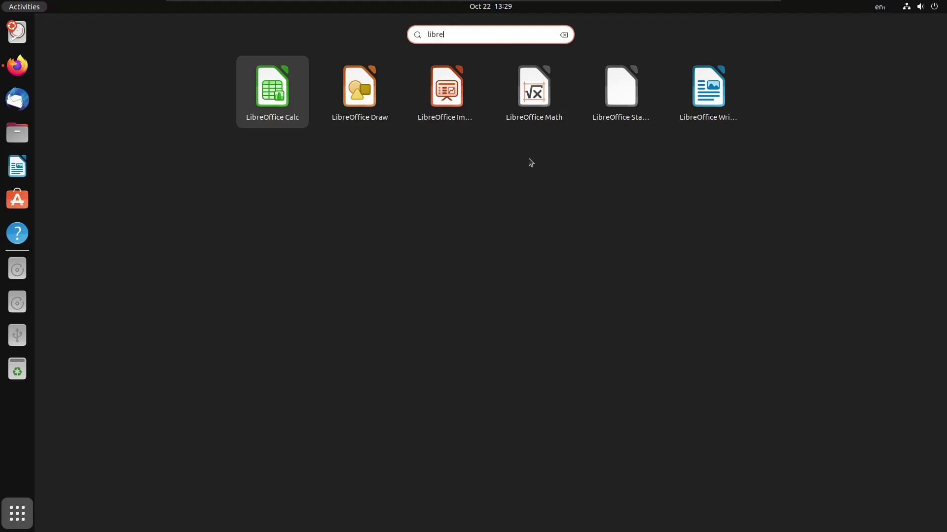
{"action": "left_click", "coordinate": [710, 88]}
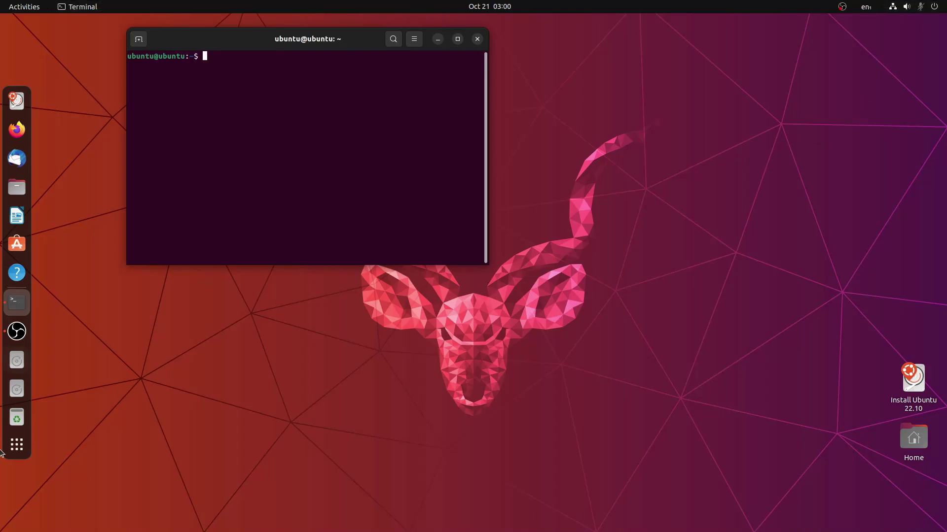
- Return to the Terminal and run 'sudo apt install obs-studio'
{"action": "key", "text": "super"}
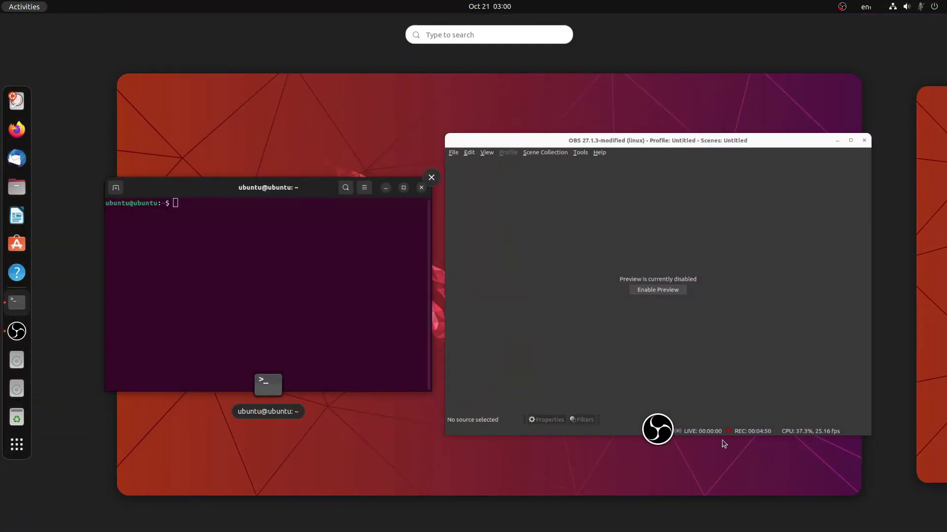
{"action": "scroll", "coordinate": [800, 454], "scroll_direction": "down", "scroll_amount": 1}
{"action": "scroll", "coordinate": [801, 460], "scroll_direction": "up", "scroll_amount": 1}
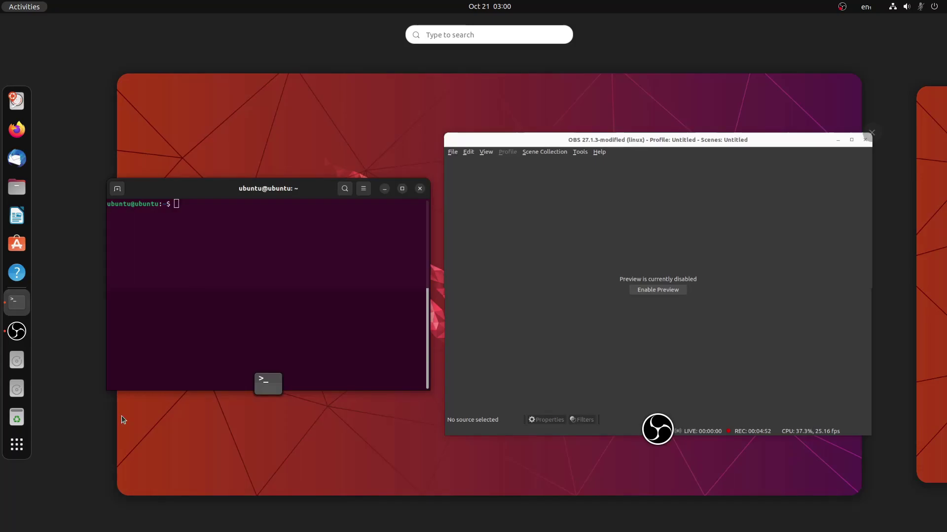
{"action": "left_click", "coordinate": [8, 451]}
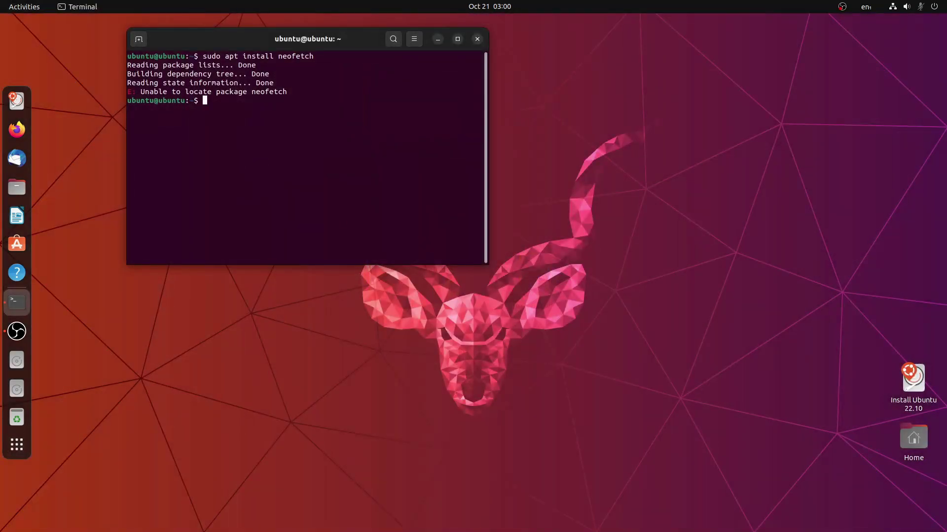
{"action": "type", "text": "sudo apt install obs-studio"}
{"action": "key", "text": "Return"}
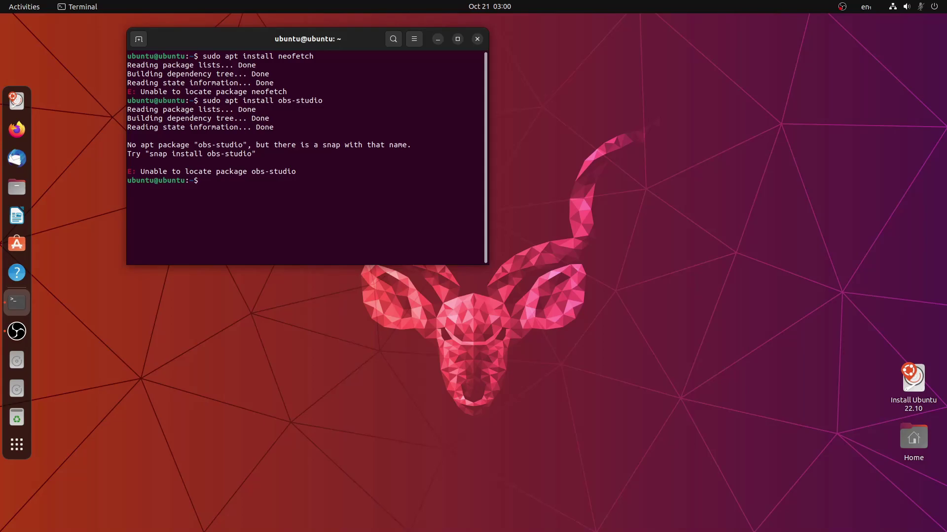
- Run 'sudo apt install simplescreenrecorder', then start another 'sudo apt' command
{"action": "type", "text": "sudo apt install simplescreenrecord"}
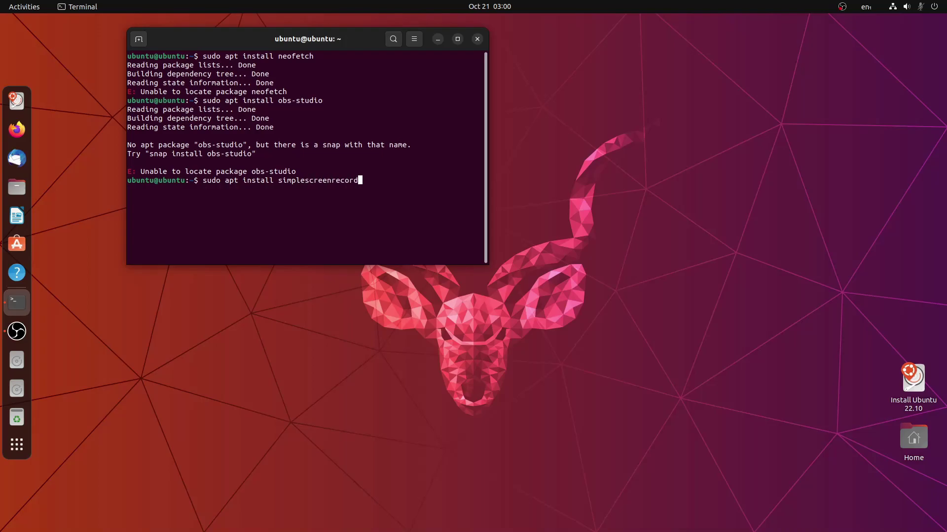
{"action": "type", "text": "er"}
{"action": "key", "text": "Return"}
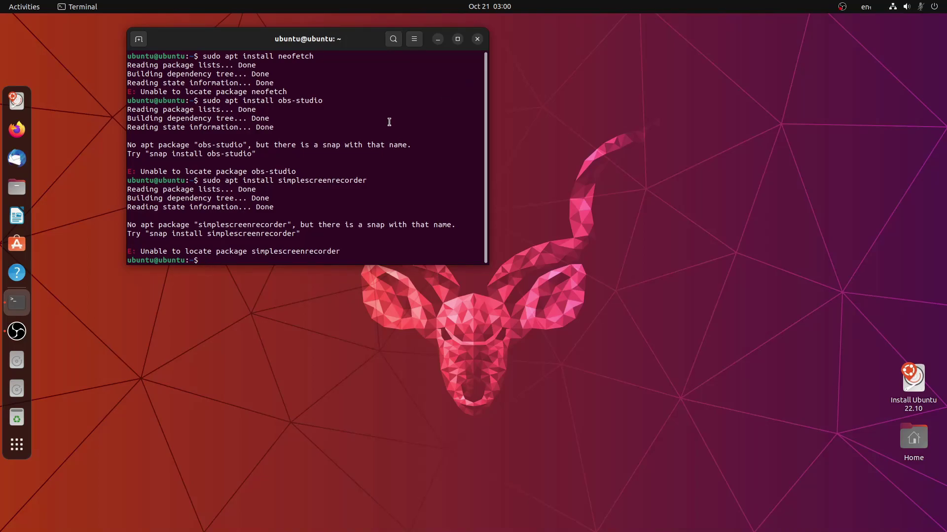
{"action": "type", "text": "sudo"}
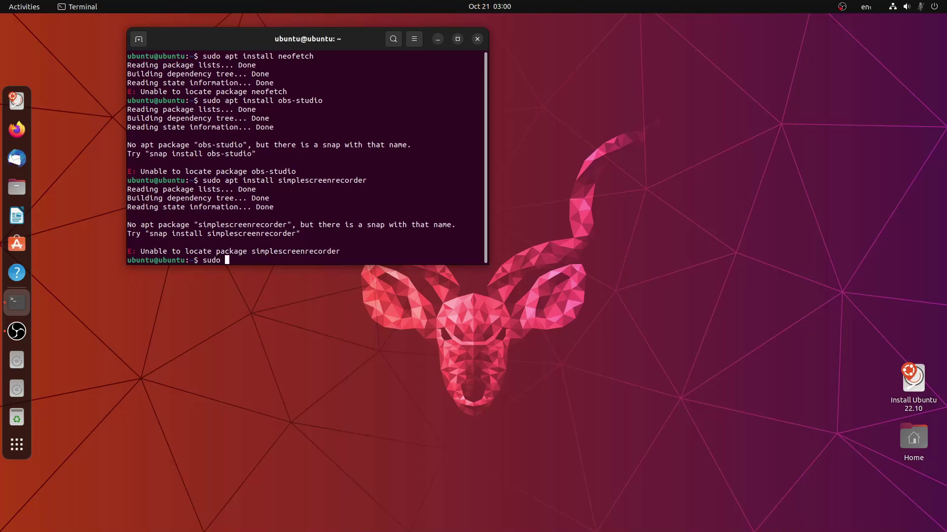